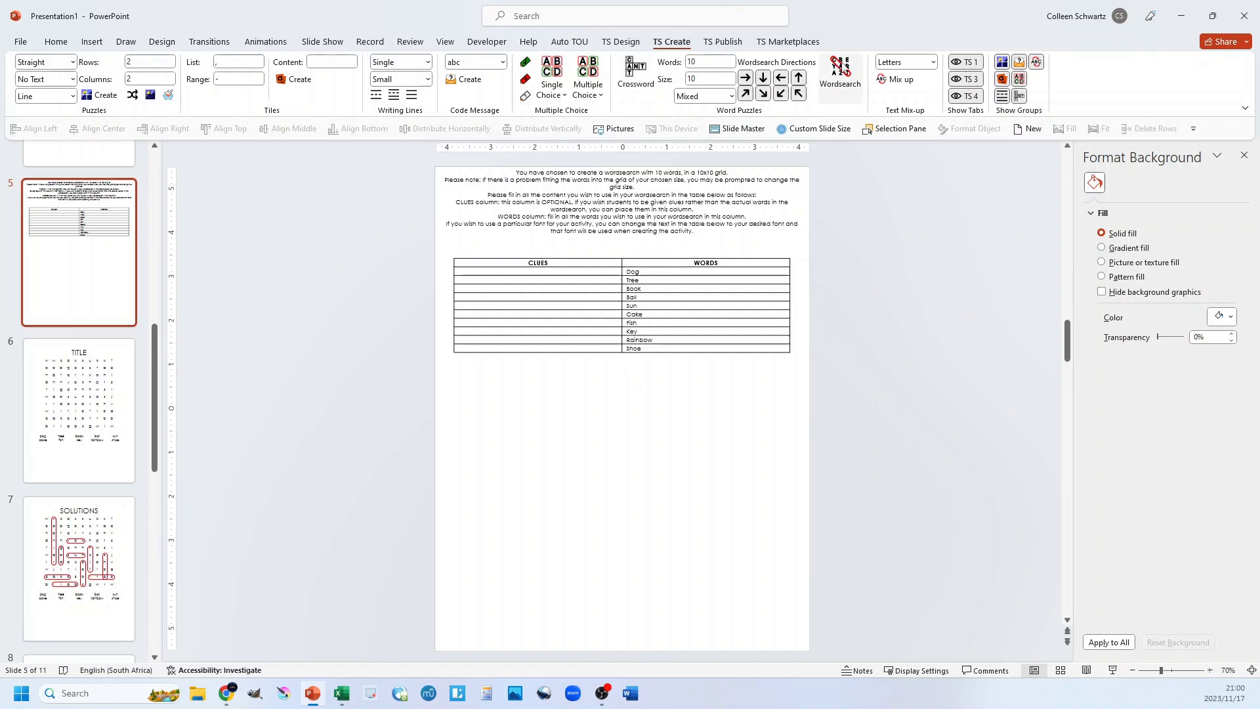
# Generate a mixed-case wordsearch from the ten-word table without a hidden message, and check its solutions slide against the source table.
pyautogui.click(840, 71)
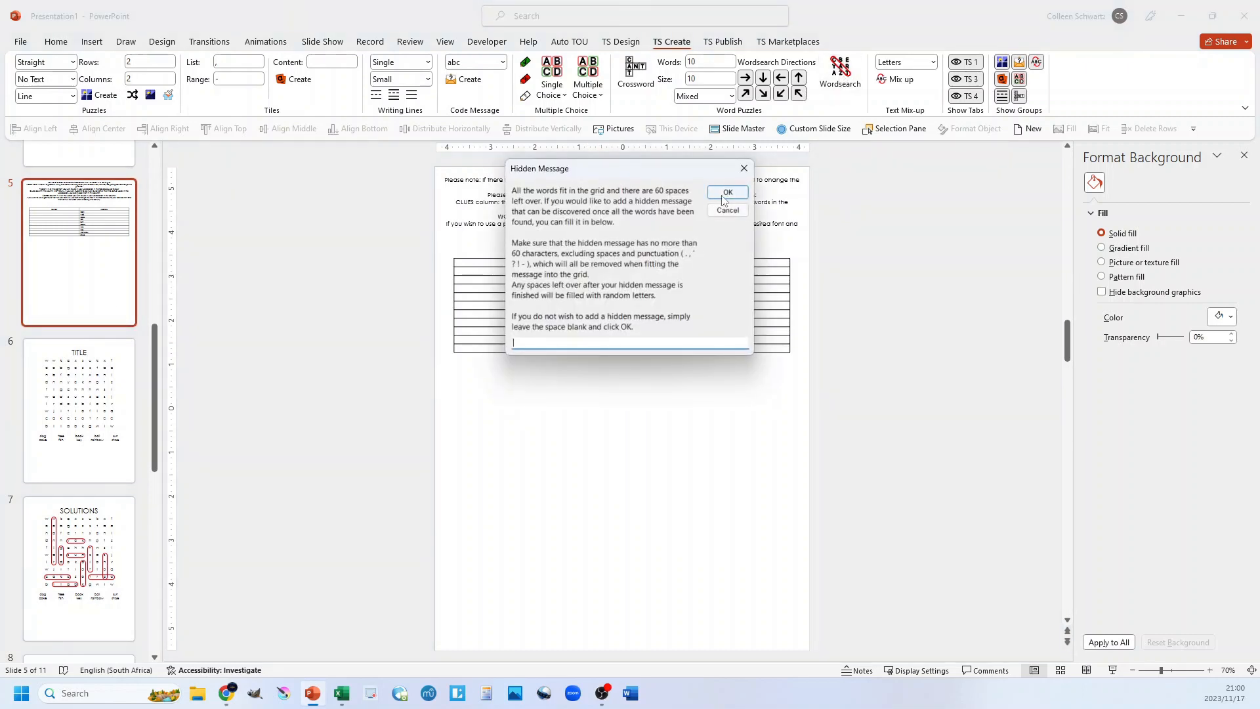
pyautogui.click(724, 195)
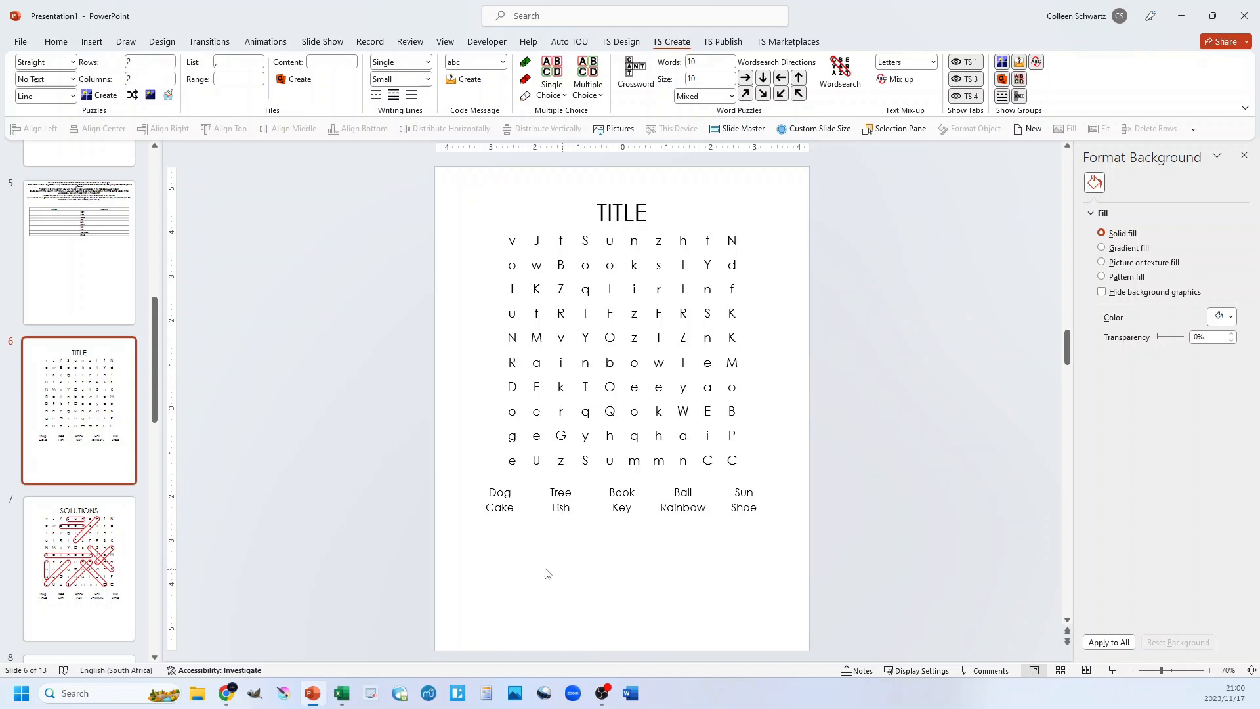
pyautogui.click(78, 546)
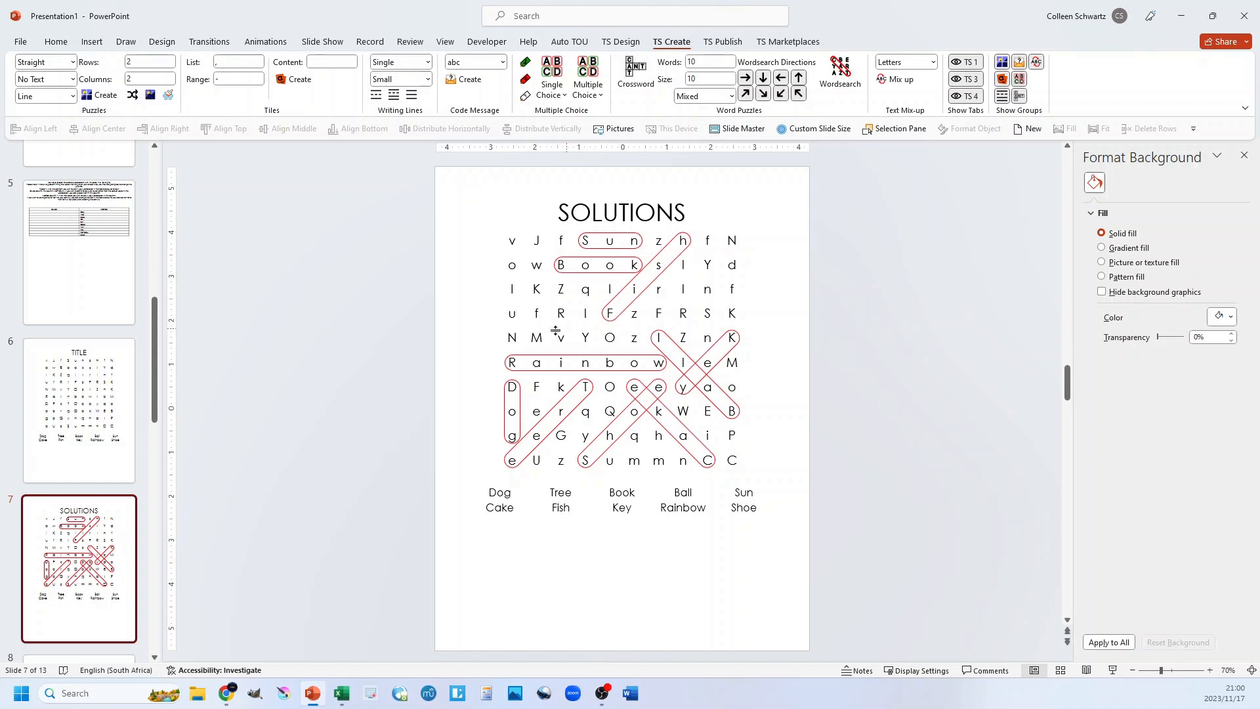
pyautogui.click(60, 247)
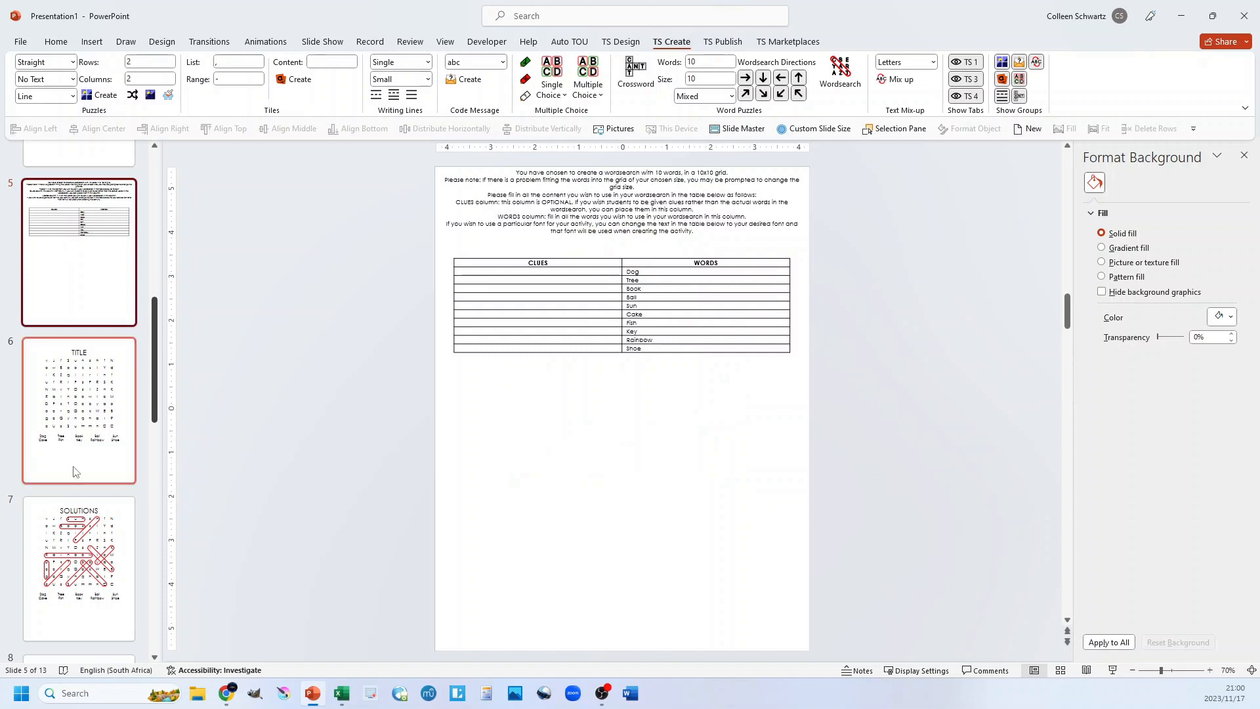
pyautogui.click(78, 519)
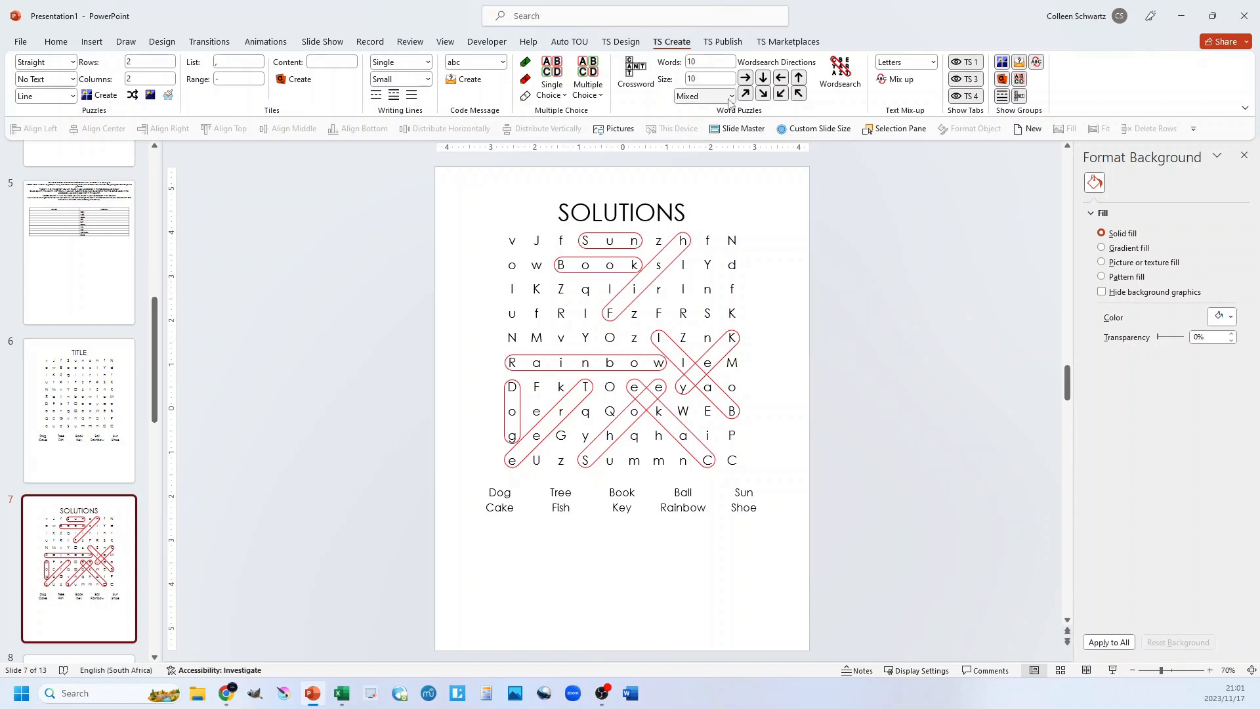
# Clear all ten entries from the WORDS column of the wordsearch table on slide 5.
pyautogui.click(86, 268)
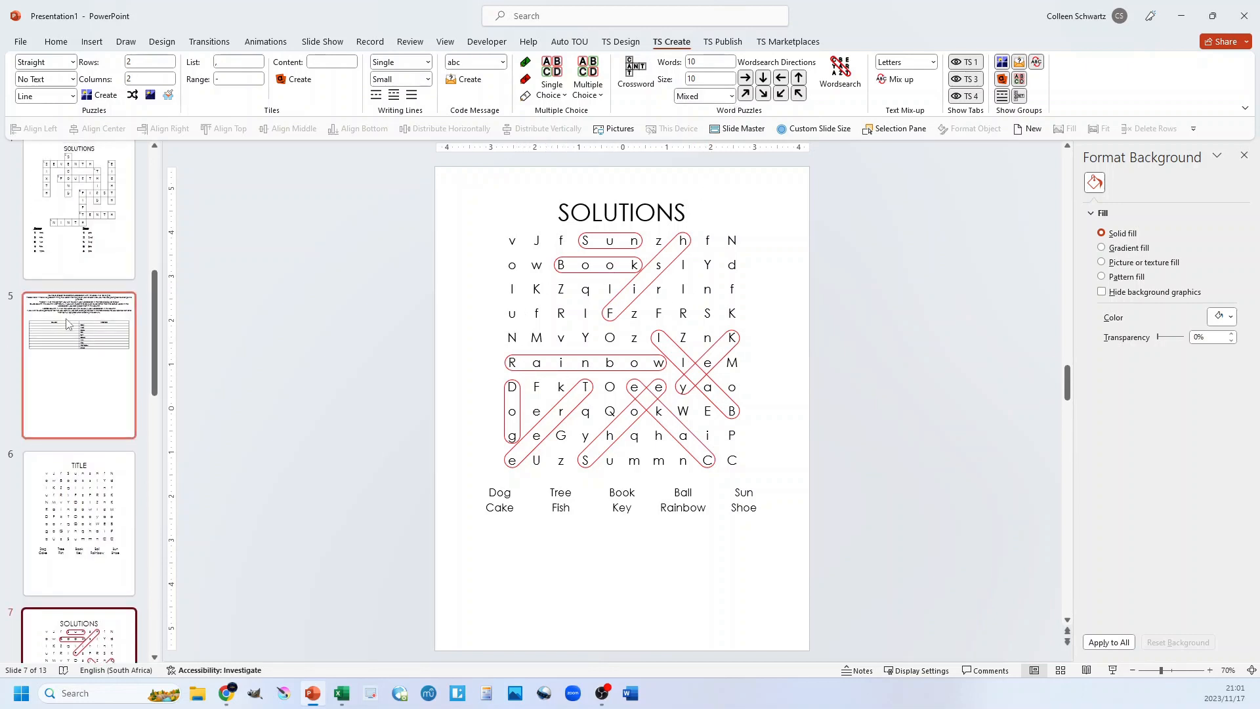
pyautogui.moveTo(661, 275); pyautogui.dragTo(675, 342)
pyautogui.press('Delete')
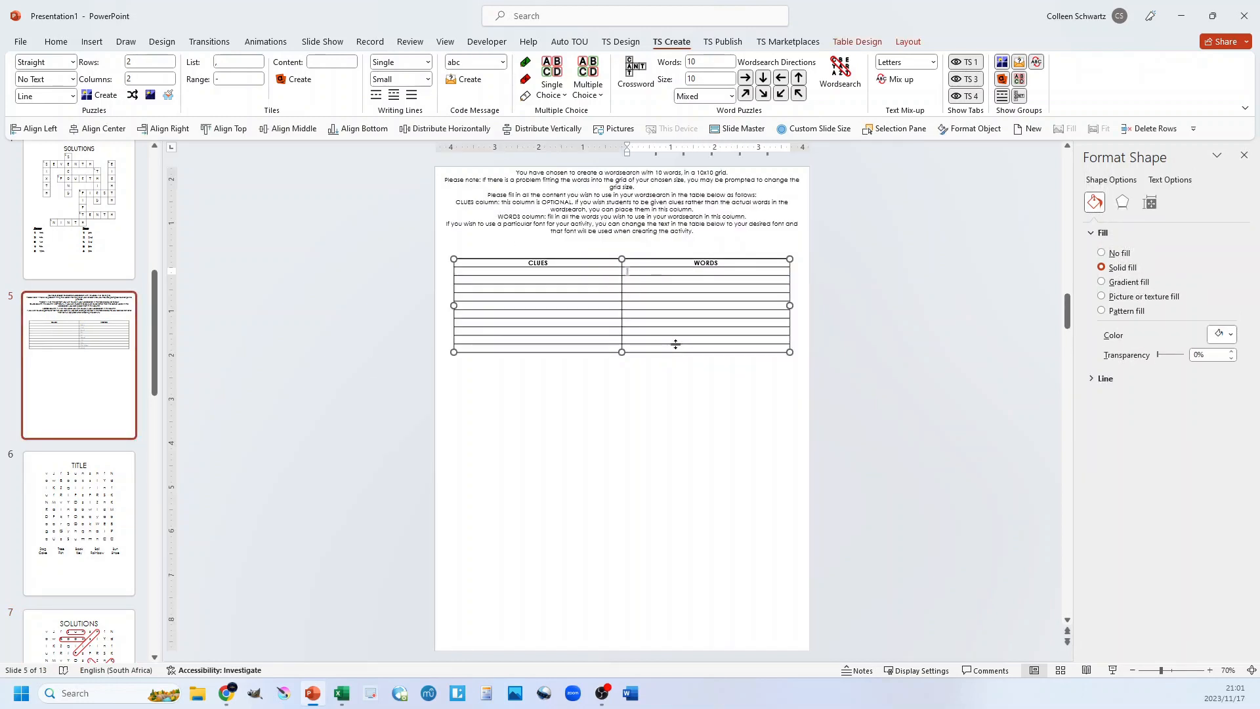
pyautogui.click(574, 445)
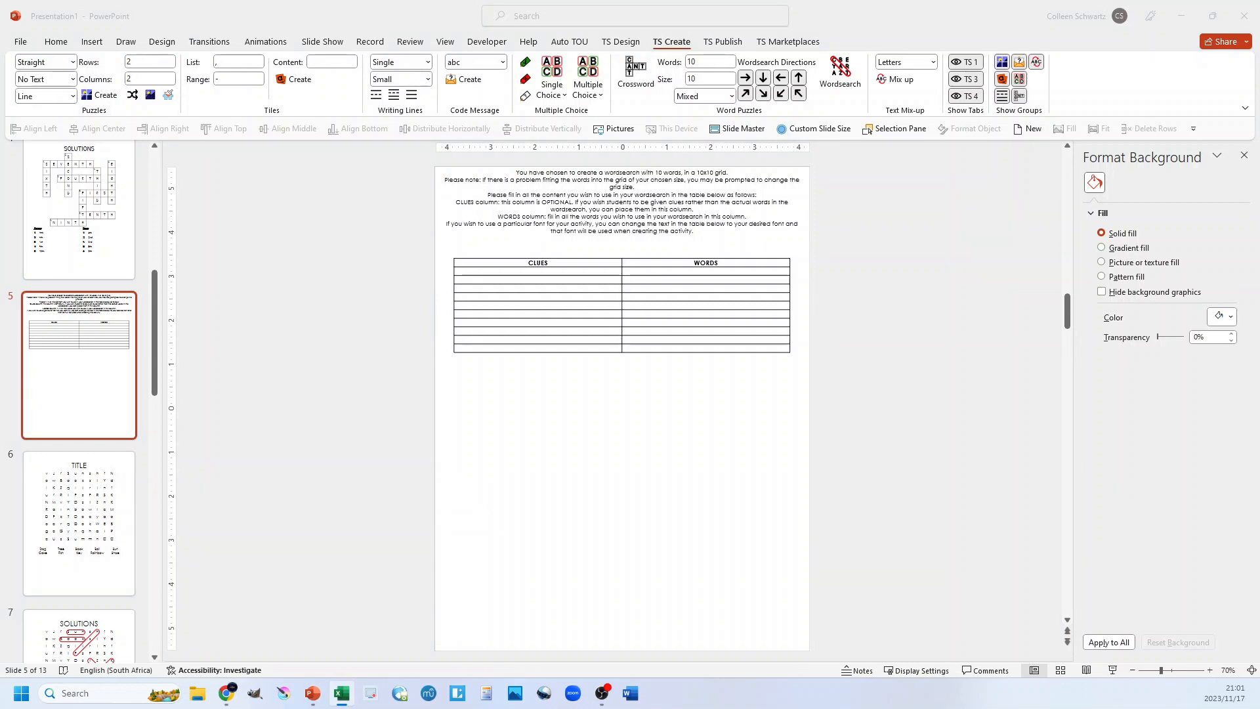
# Fill the table with ten fill-in-the-blank clues and the answers legs, snake, cat, hat, wheels, dog, fish, clock, bird and pen.
pyautogui.click(540, 273)
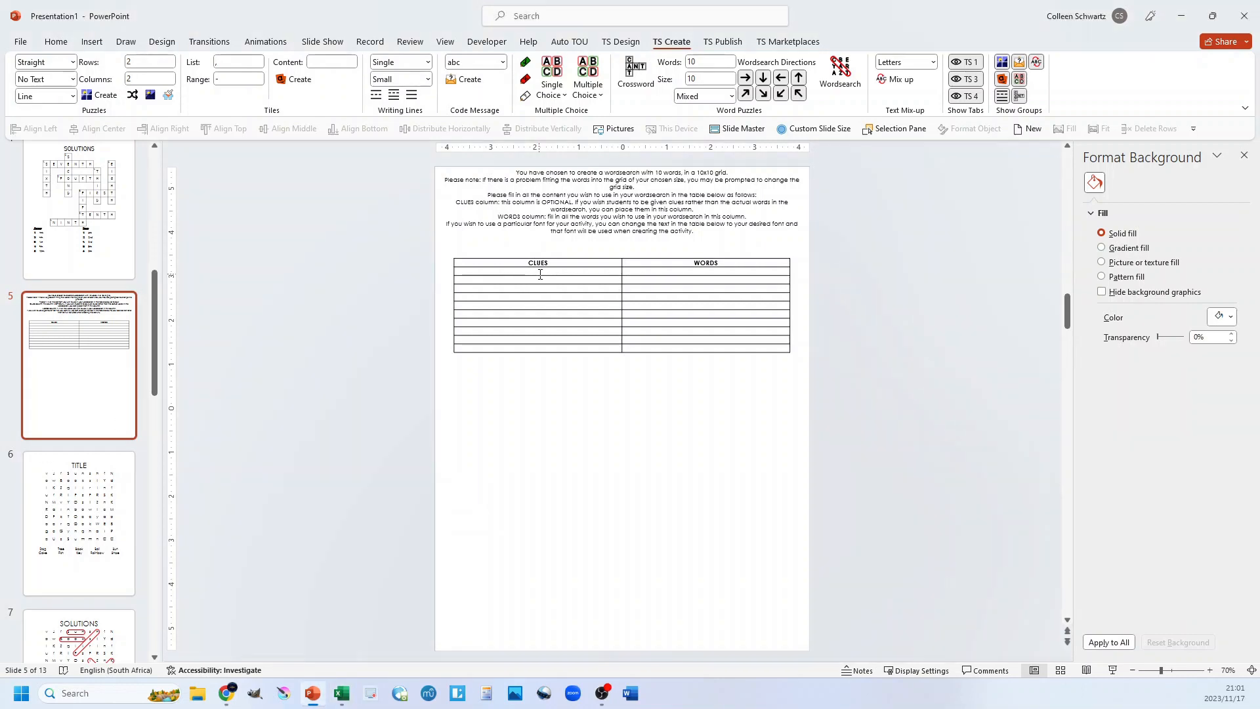
pyautogui.write('A table has four _____.\tlegs A _____ hisses and slithers on the ground.\tsnake A _____ has a long tail and says, "Meow."\tcat You wear a _____ on your head to keep warm in winter.\that A bike has 2 _____ that go round.\twheels An animal that barks and wags its tail is called a _____.\tdog A _____ lives in water and breathes through gills.\tfish You can use a _____ to tell the time.\tclock An animal with wings is called a _____.\tbird A _____ has ink and you can write with it.\tpen')
pyautogui.click(560, 446)
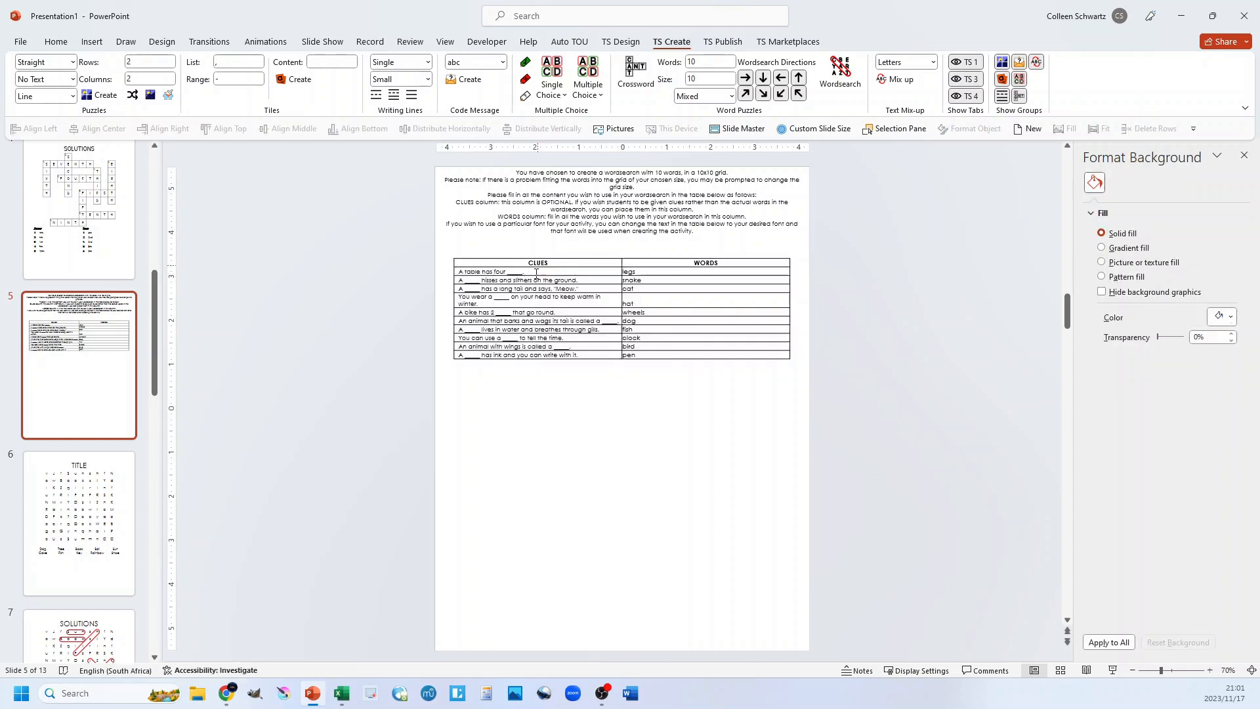
pyautogui.moveTo(514, 272); pyautogui.dragTo(518, 272)
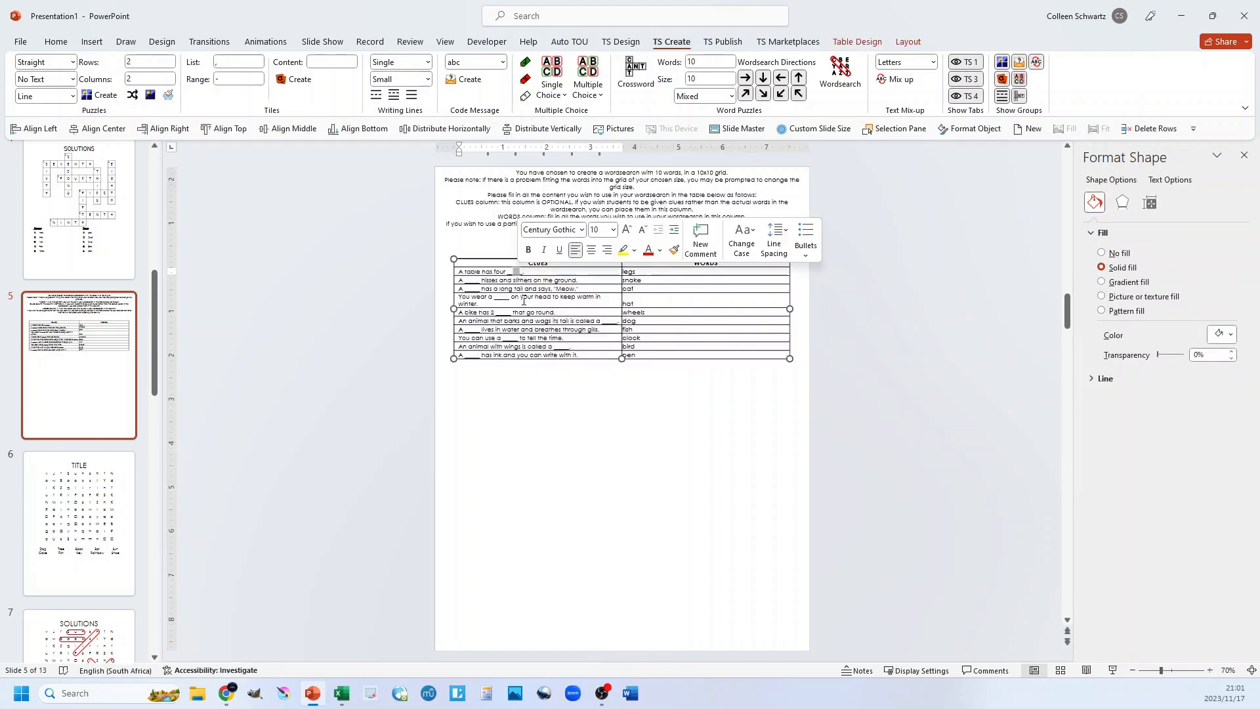
pyautogui.click(526, 401)
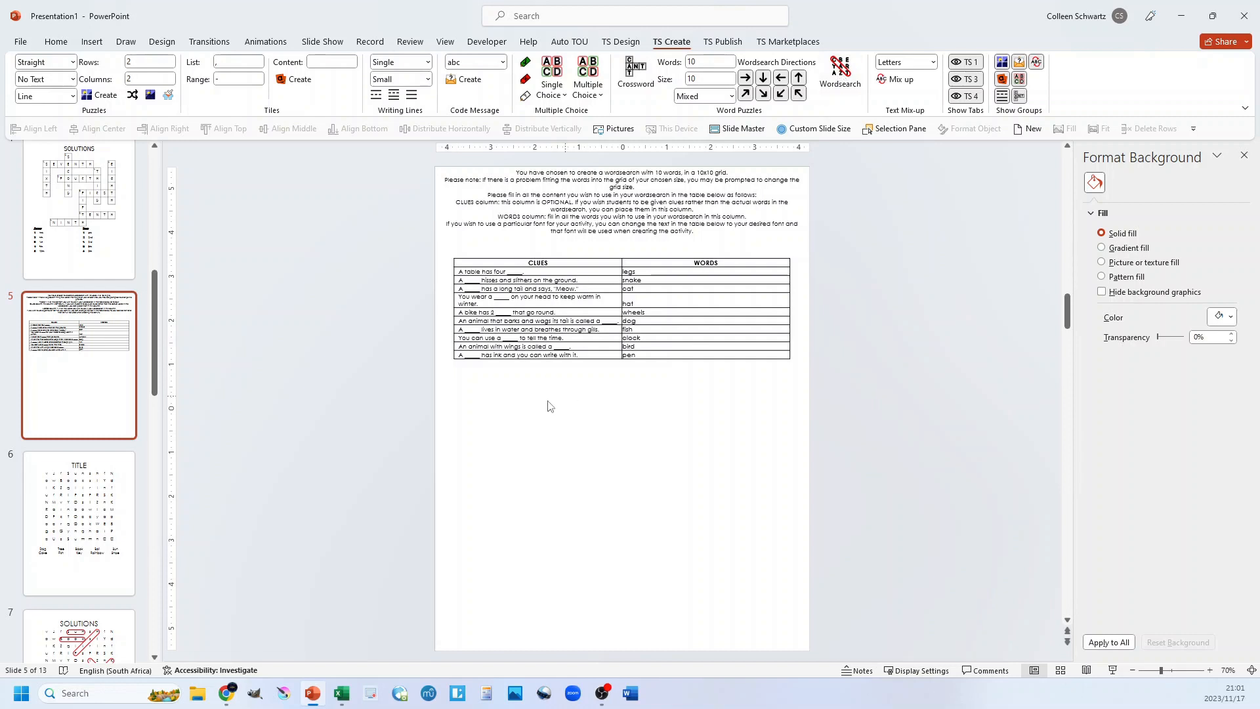
# Generate a wordsearch with the fill-in-the-blank clues and no hidden message, and show its solutions slide.
pyautogui.click(846, 78)
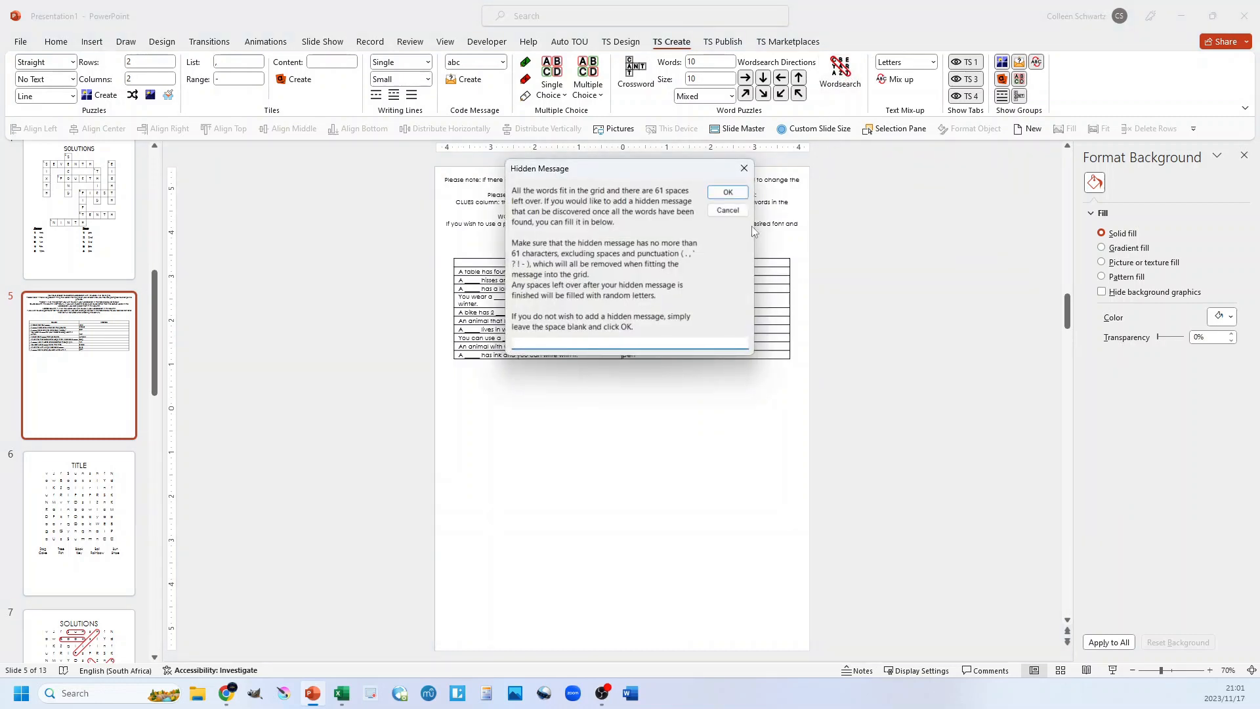
pyautogui.click(730, 195)
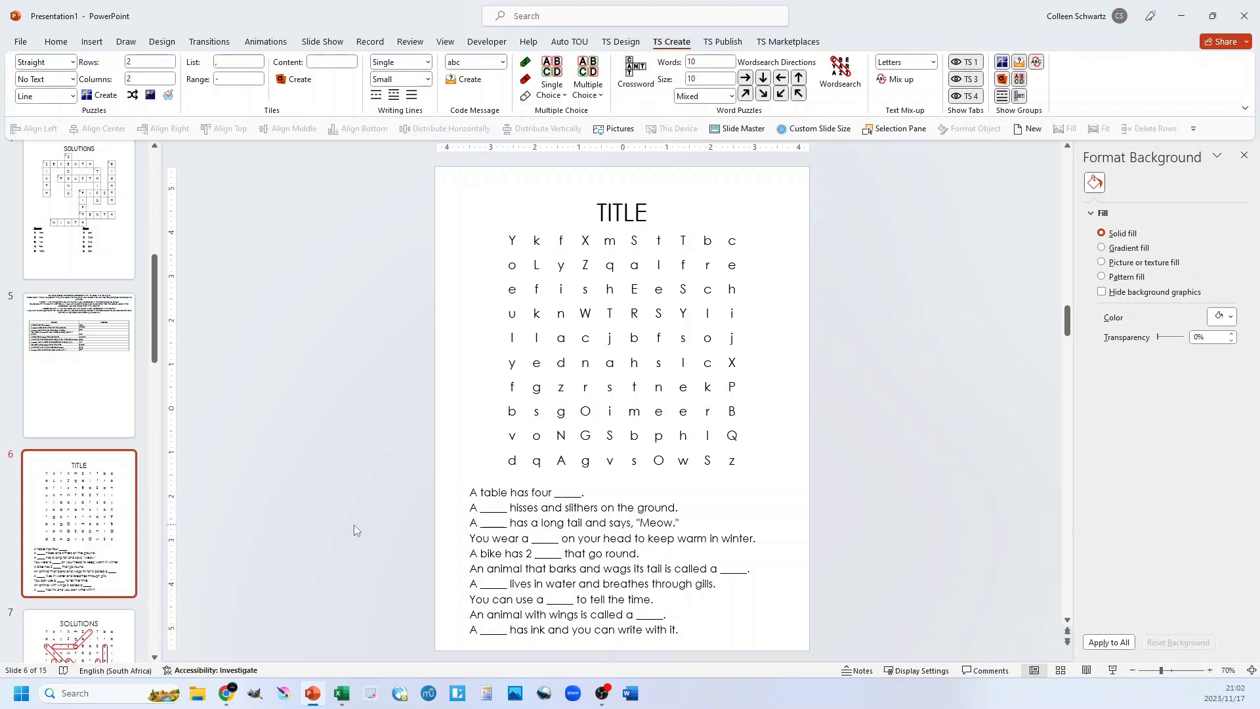
pyautogui.scroll(-3, 89, 499)
pyautogui.click(88, 468)
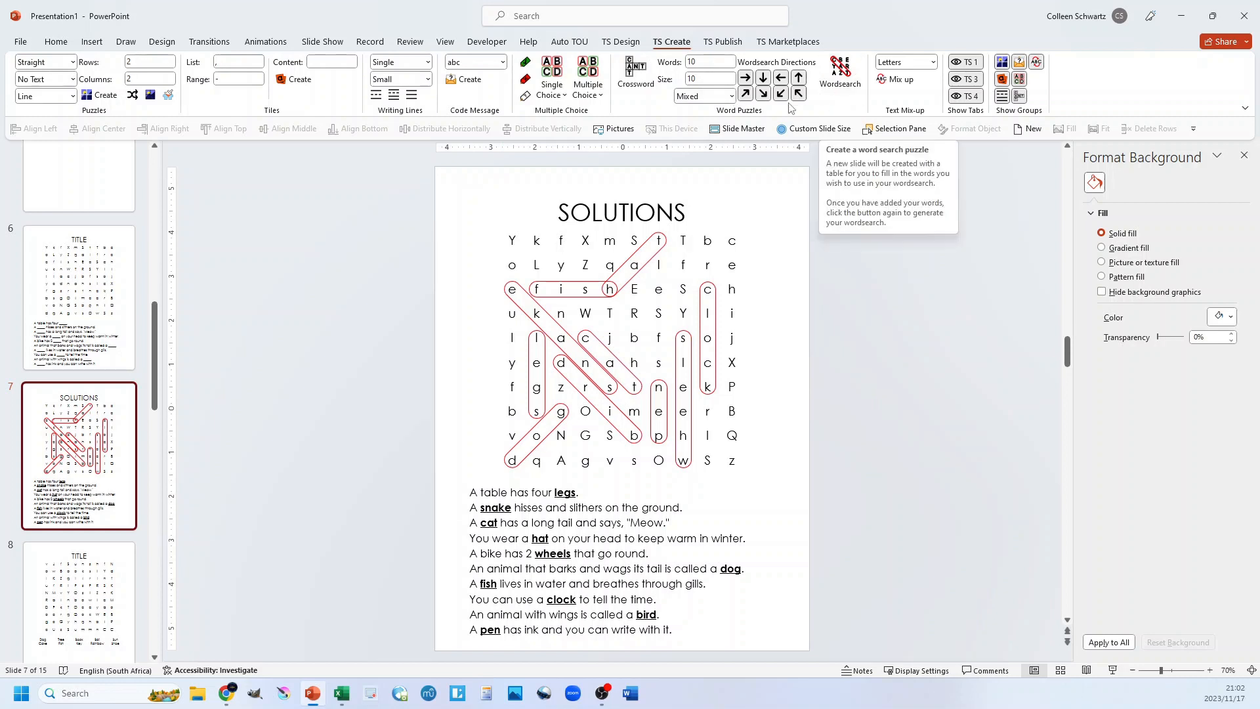
# Go to the last slide and set the wordsearch content type to Numbers.
pyautogui.click(731, 96)
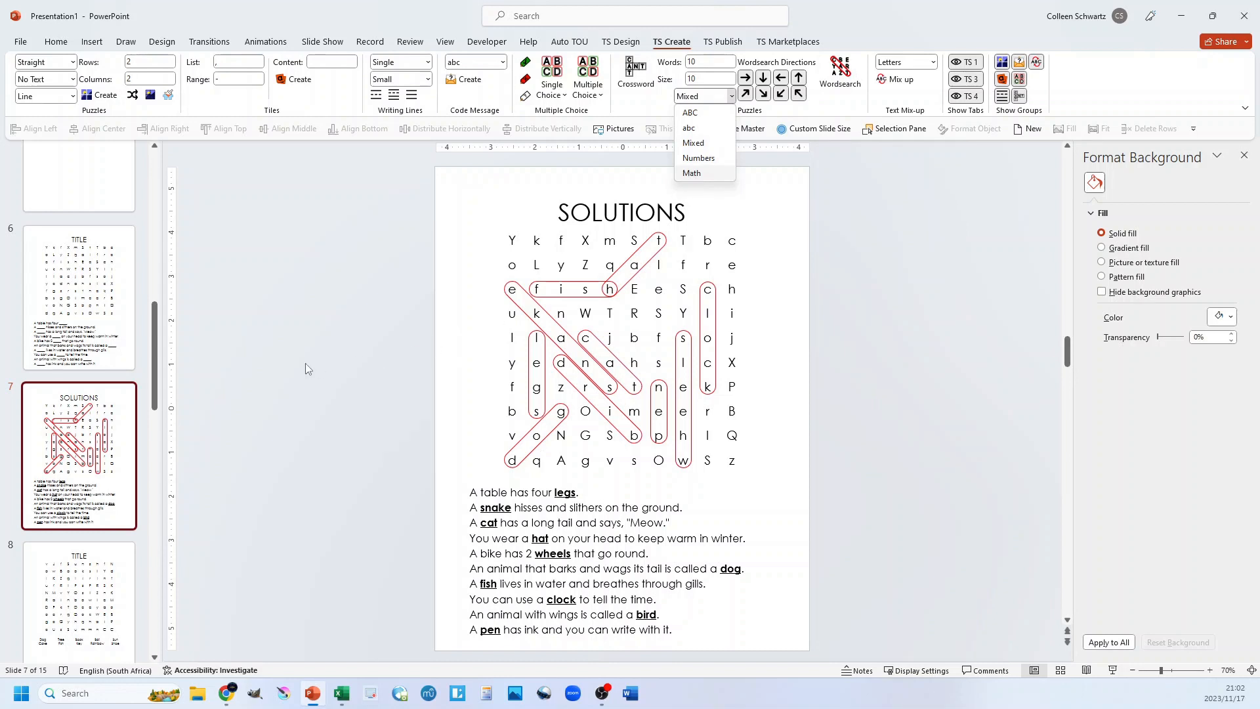
pyautogui.scroll(-15, 79, 477)
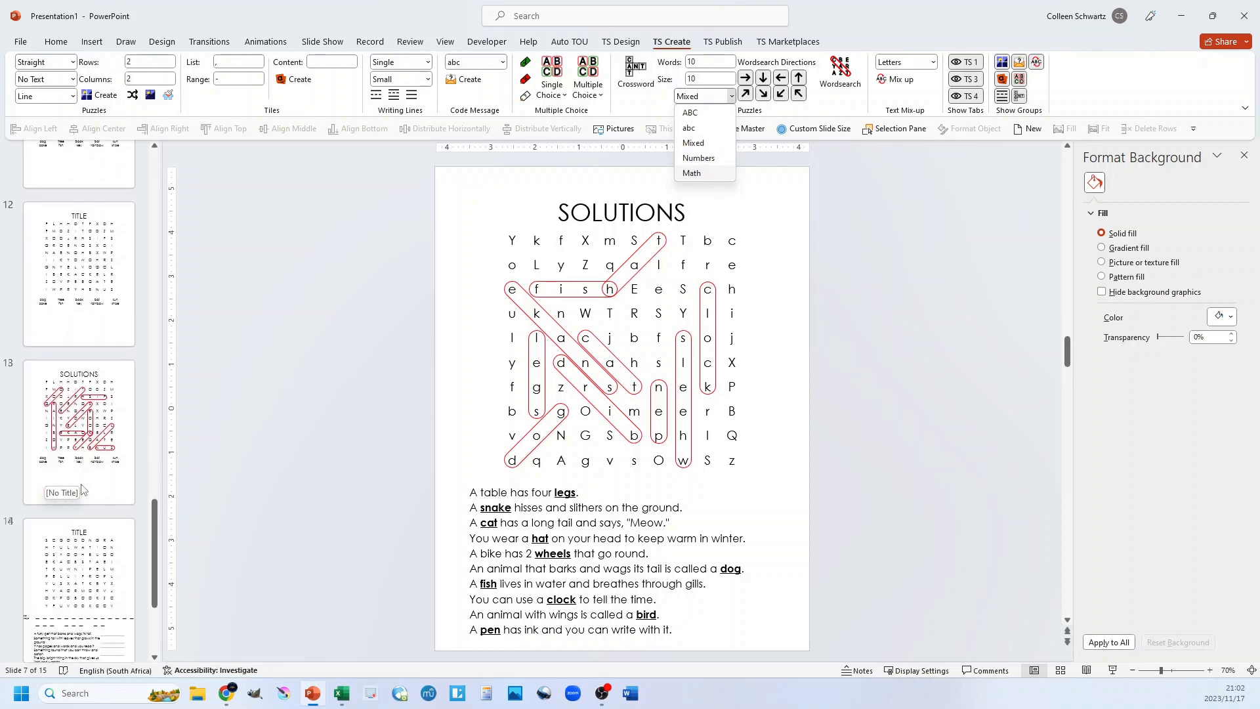
pyautogui.click(91, 578)
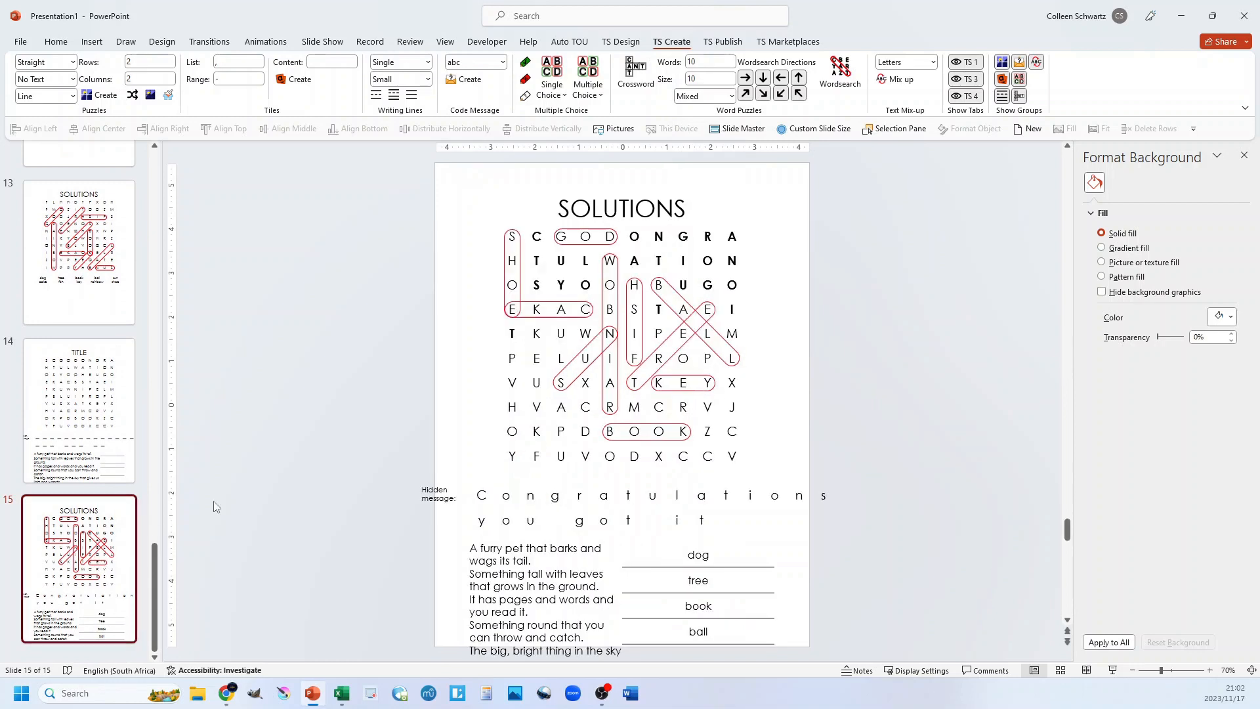
pyautogui.click(729, 98)
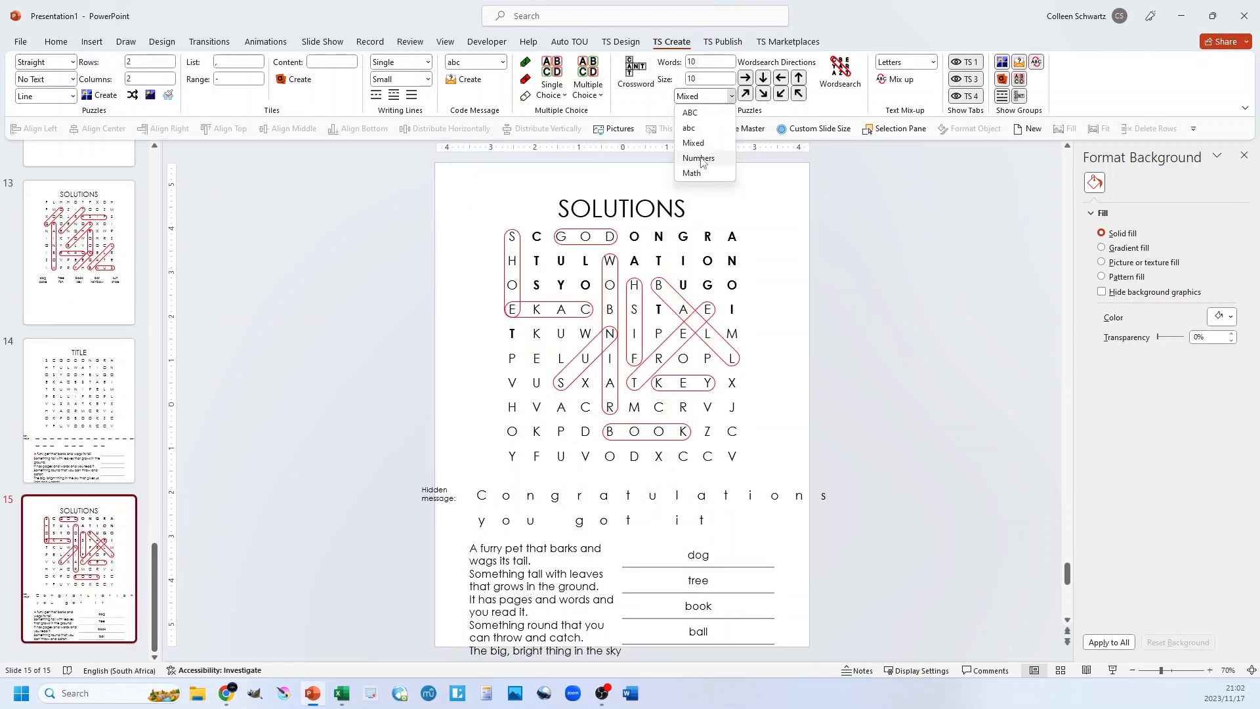
pyautogui.click(703, 160)
# Insert a blank number search input table for 10 numbers in a 10x10 grid after the last slide.
pyautogui.scroll(12, 95, 272)
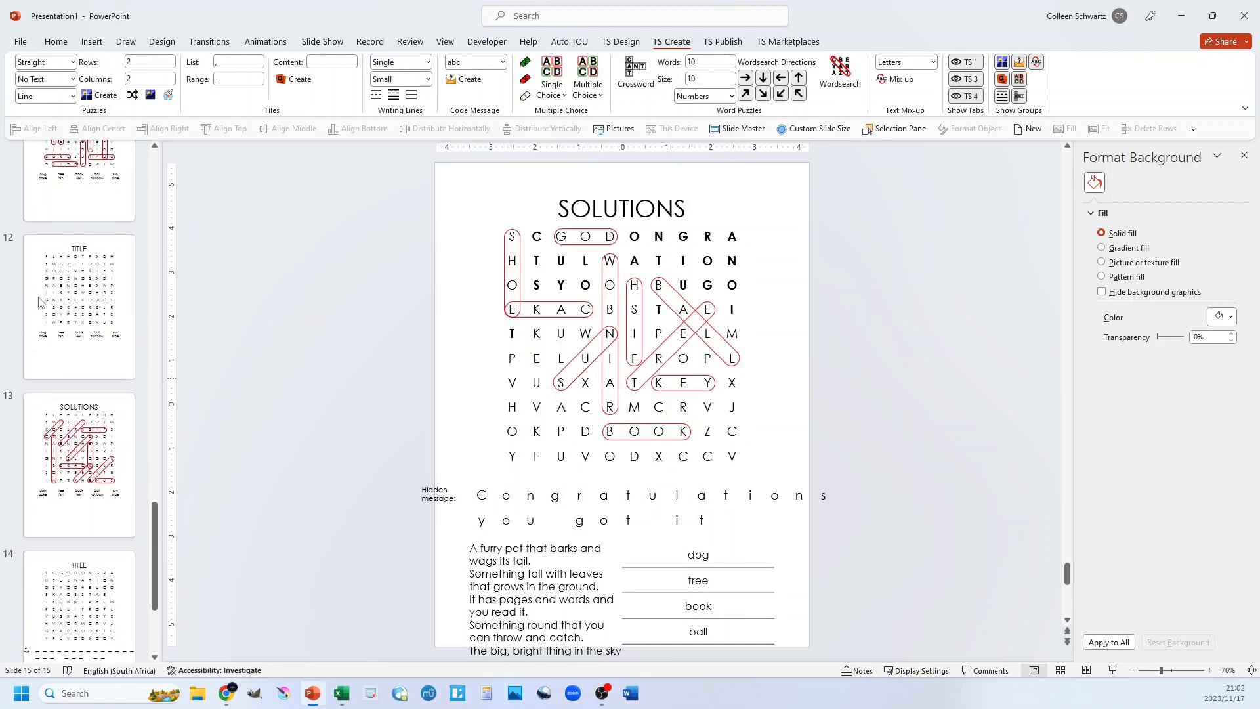
pyautogui.scroll(4, 96, 273)
pyautogui.click(85, 266)
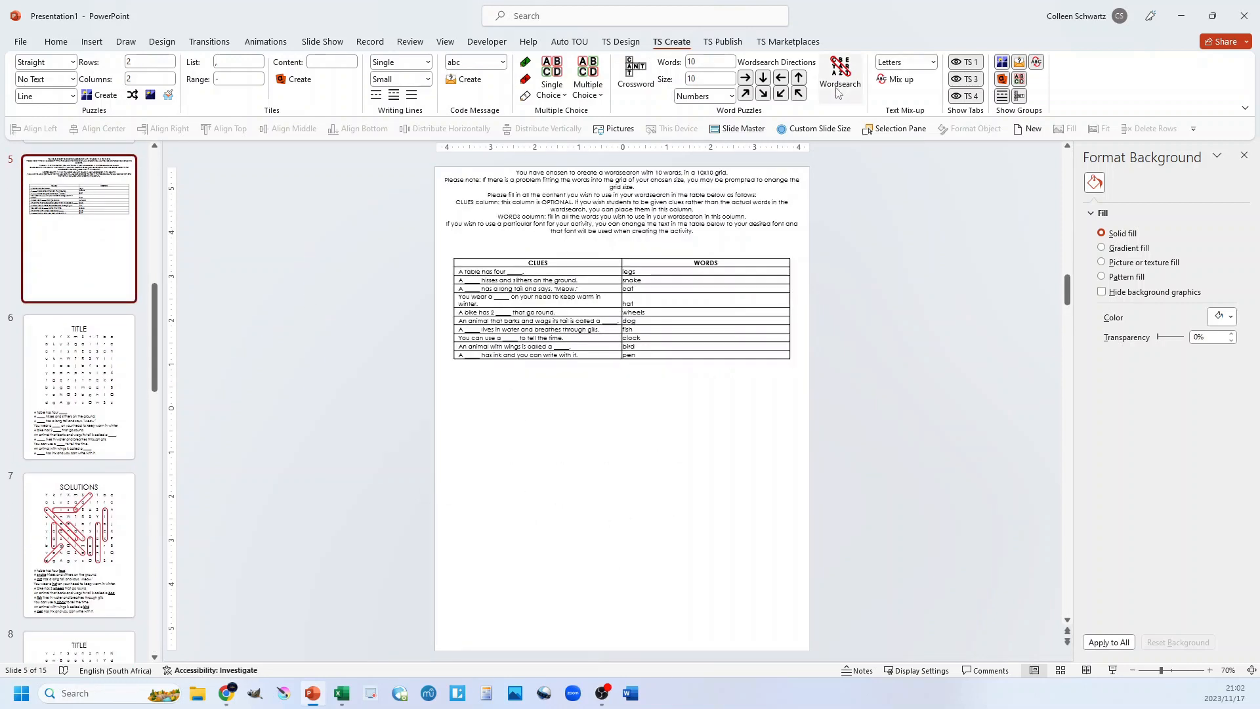
pyautogui.scroll(-15, 147, 329)
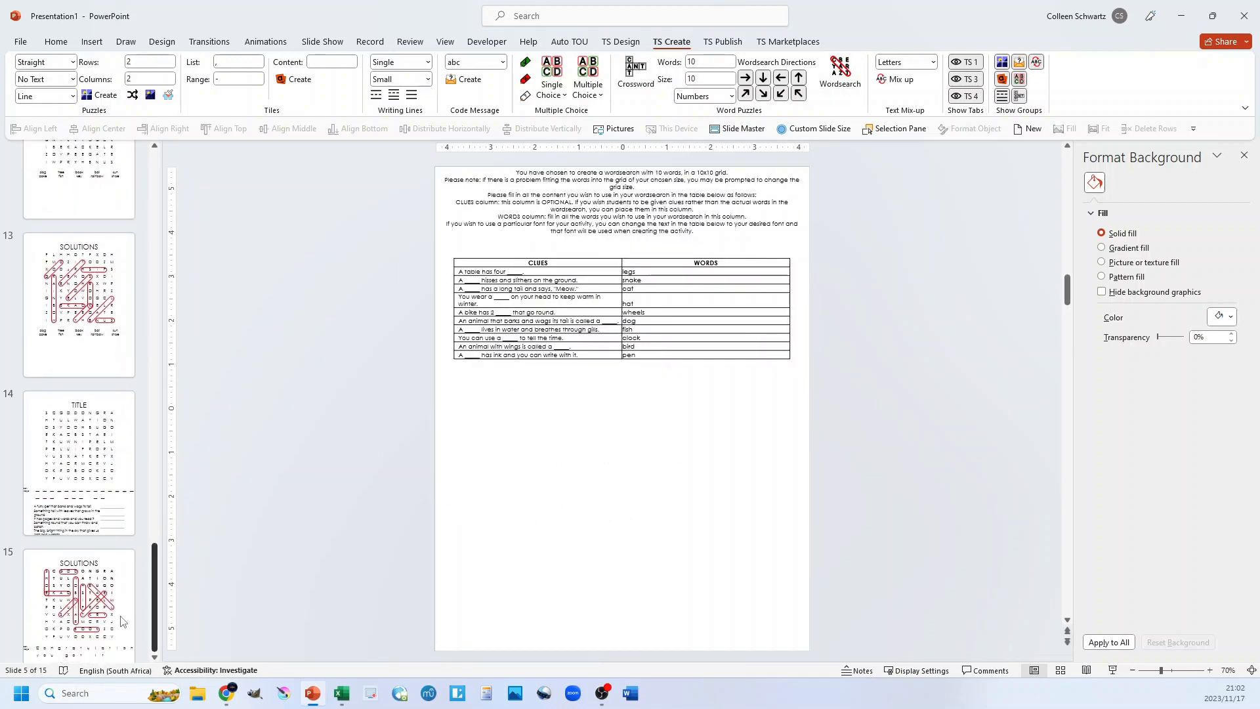
pyautogui.click(78, 568)
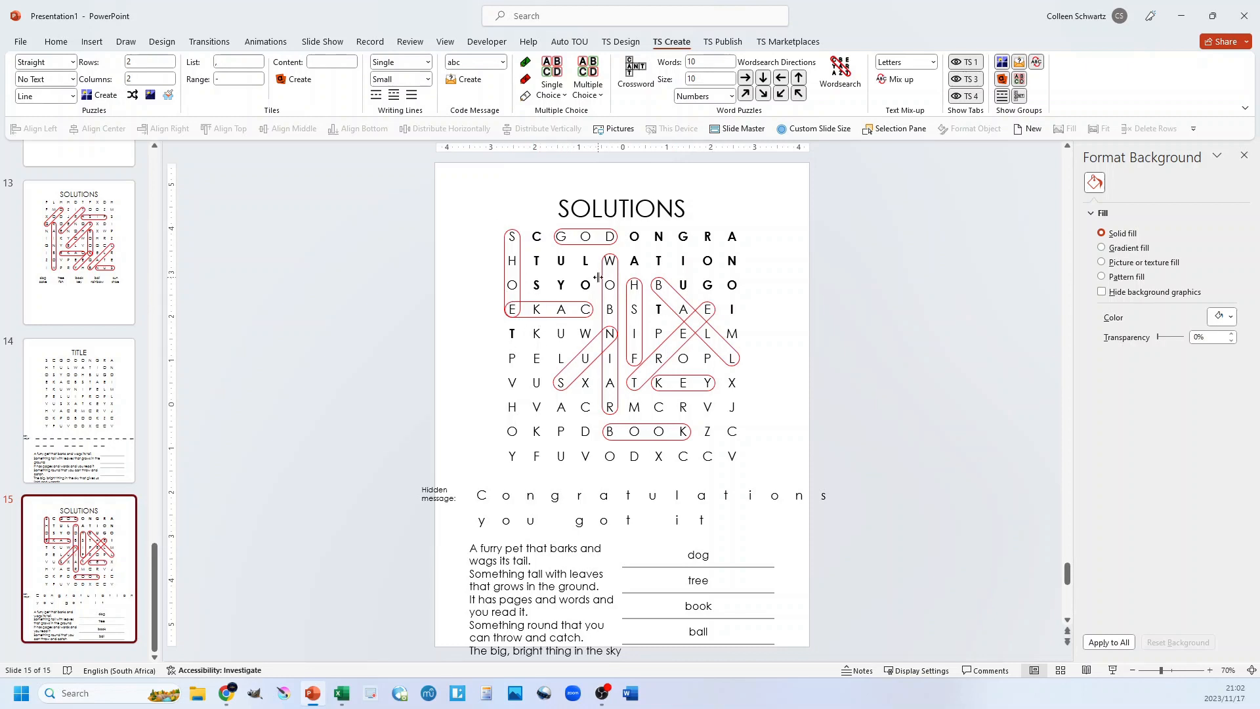
pyautogui.click(842, 76)
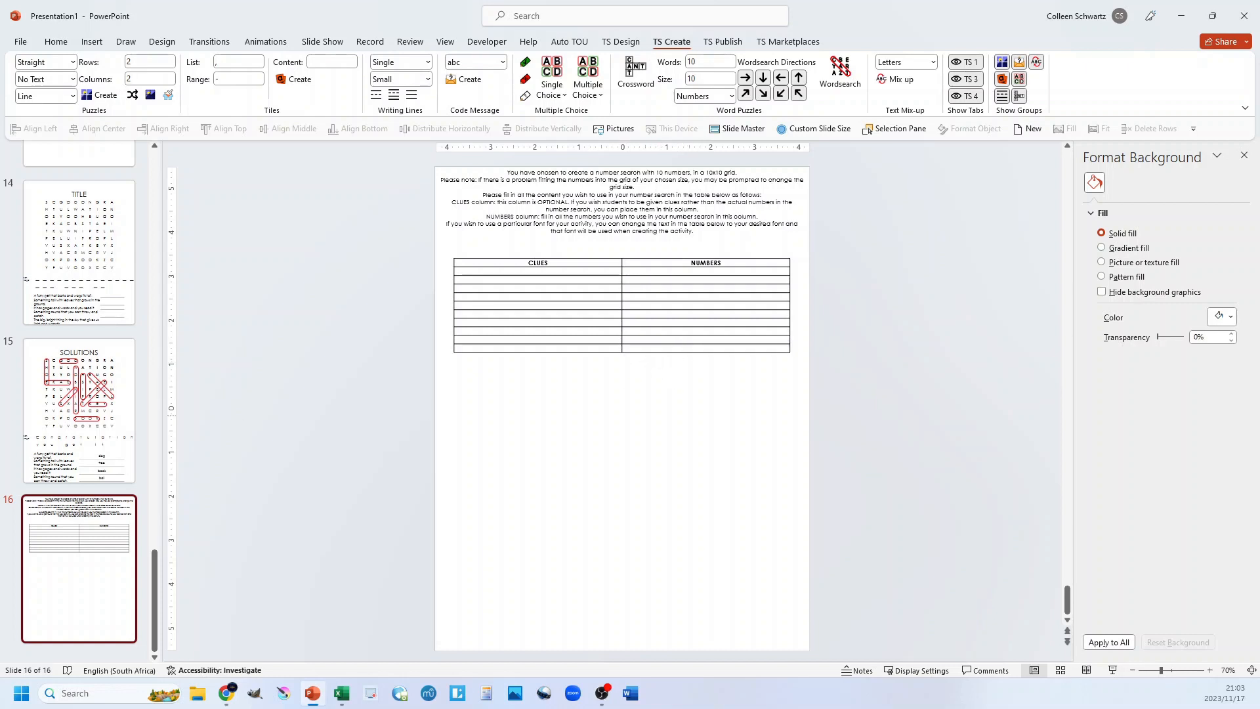
# Fill the number search table with ten sums and their answers, from 2350 + 4100 = with 6450 to 9187 - 7832 = with 1355.
pyautogui.click(538, 276)
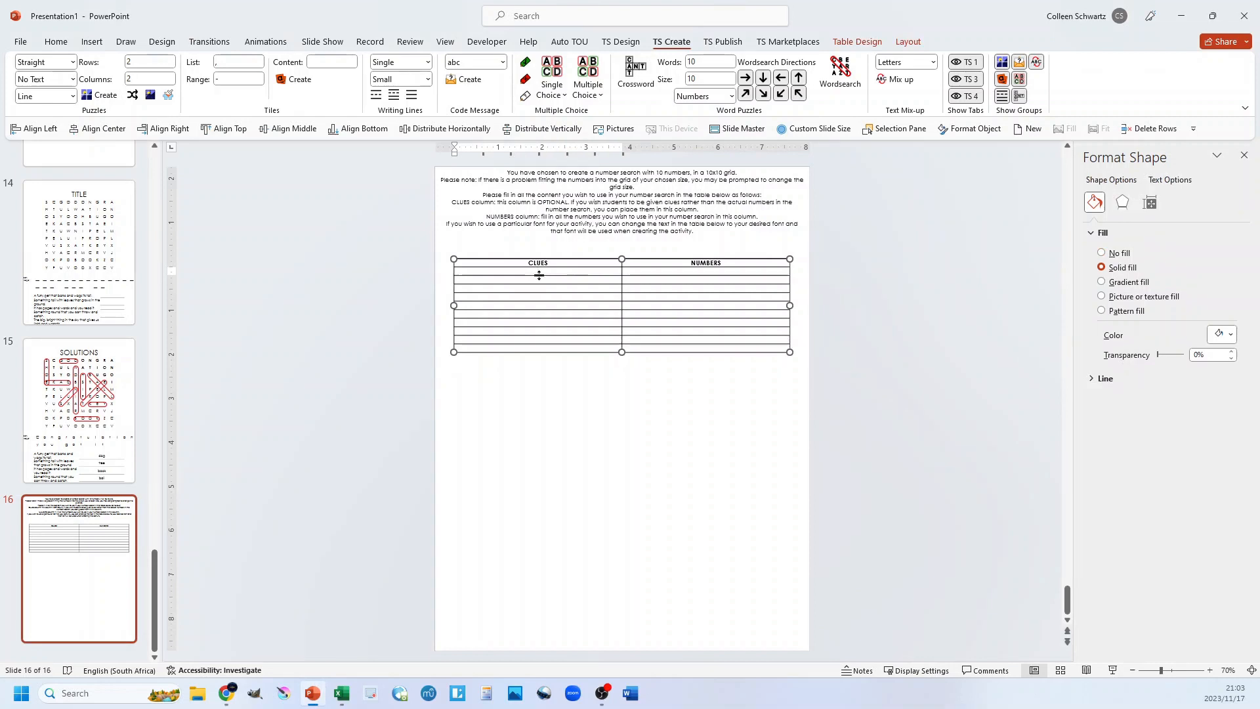
pyautogui.write('2350 + 4100 =\t6450 8723 - 2156 =\t6567 5200 + 3800 =\t9000 6912 - 3894 =\t3018 4321 + 5678 =\t9999 8000 - 3500 =\t4500 3456 + 6543 =\t9999 9876 - 1234 =\t8642 3250 + 6750 =\t10000 9187 - 7832 =\t1355')
pyautogui.click(342, 374)
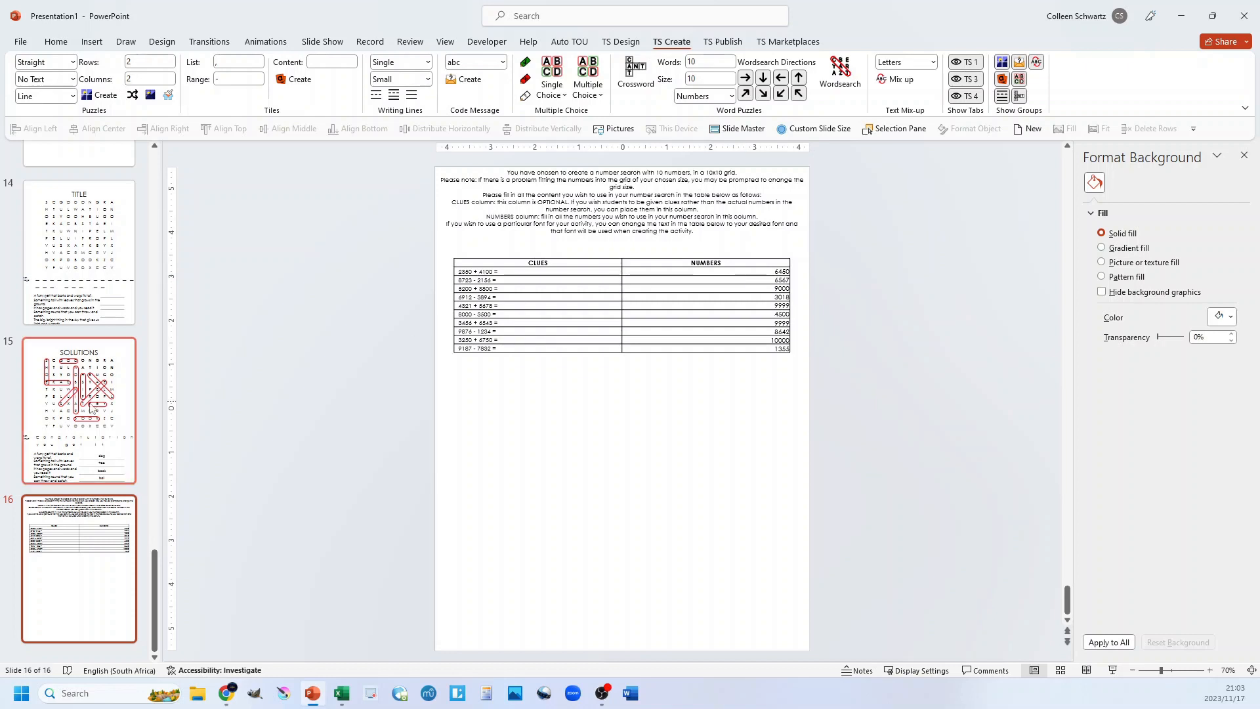
# Compare the clue layouts on the earlier wordsearch slides with the sums in the number search table.
pyautogui.click(67, 284)
pyautogui.scroll(10, 54, 364)
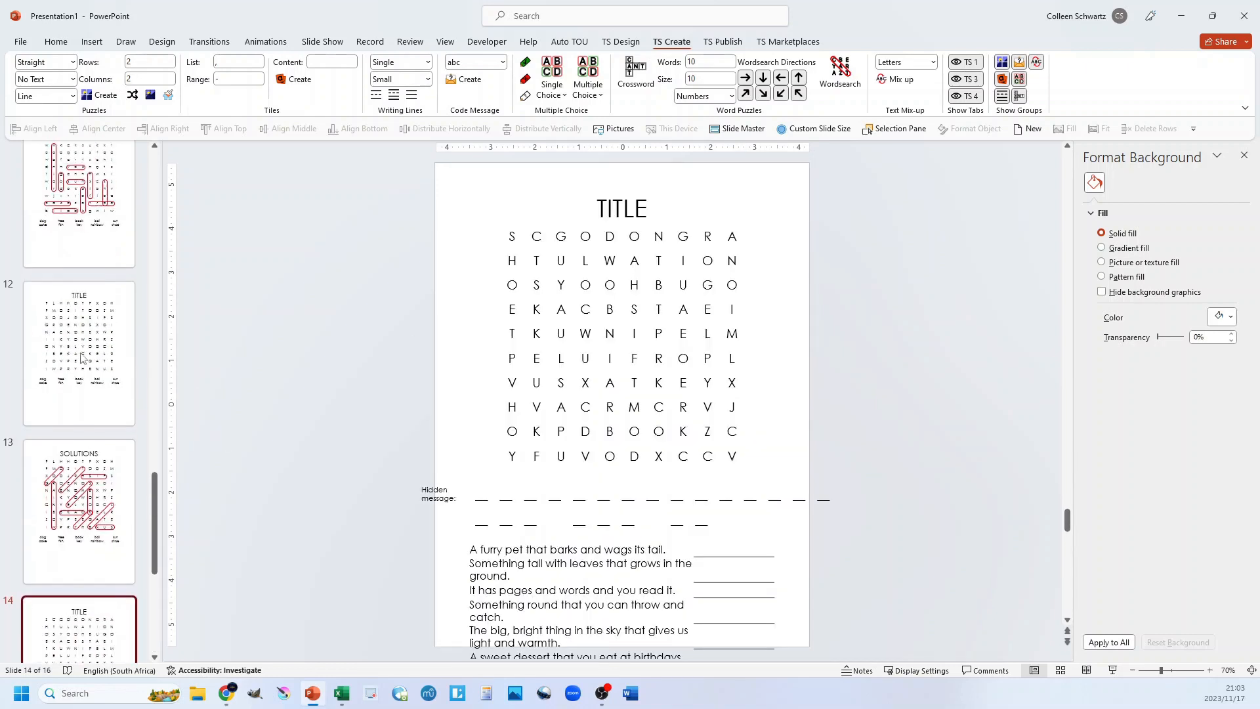
pyautogui.click(54, 365)
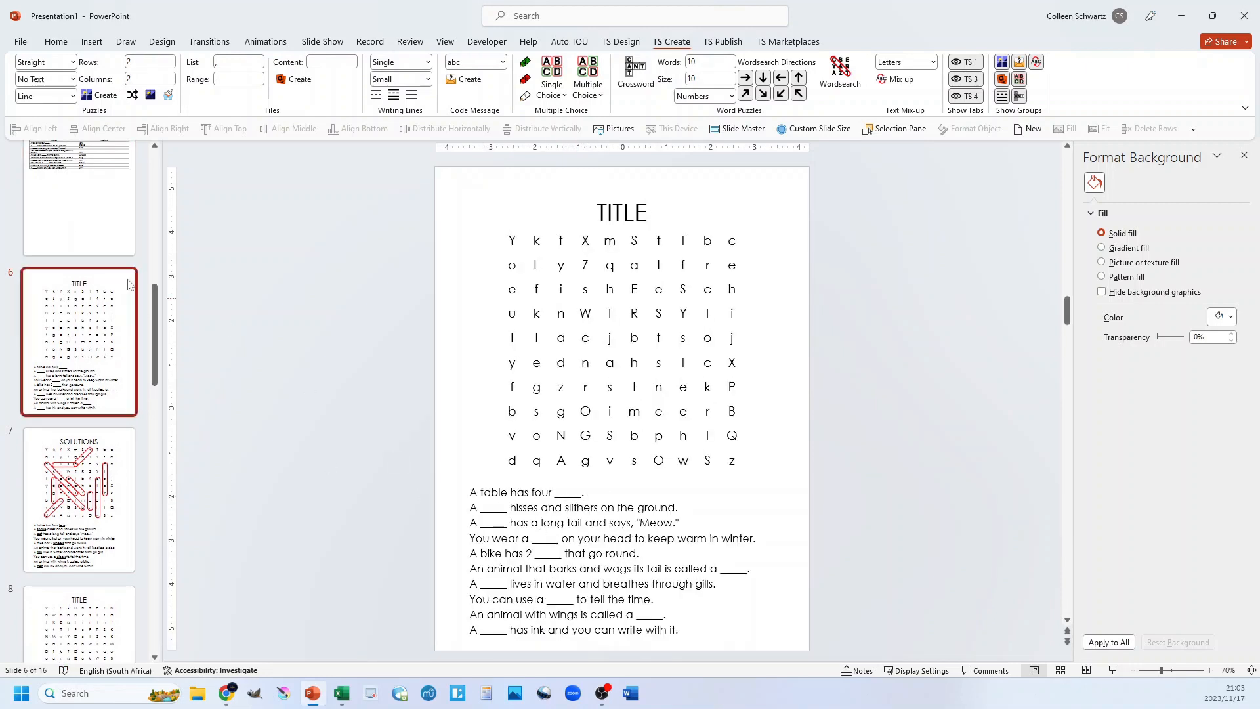
pyautogui.scroll(-10, 79, 394)
pyautogui.scroll(-2, 92, 454)
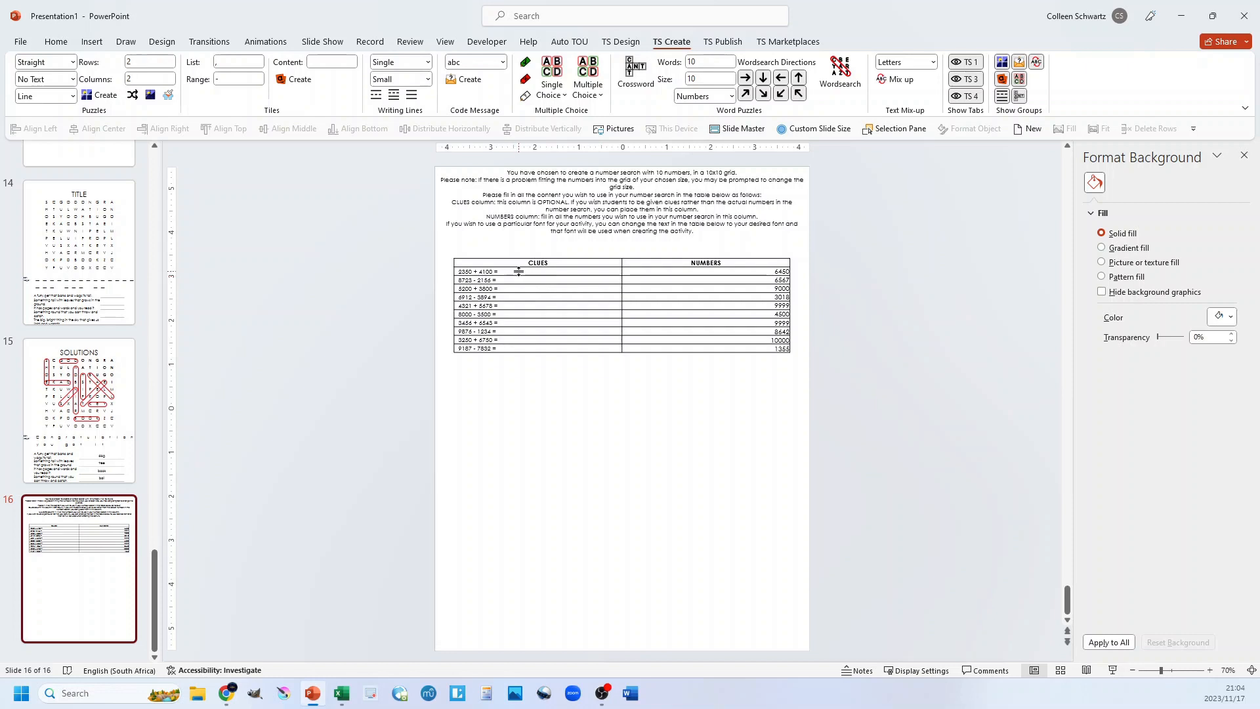
pyautogui.moveTo(523, 274); pyautogui.dragTo(530, 355)
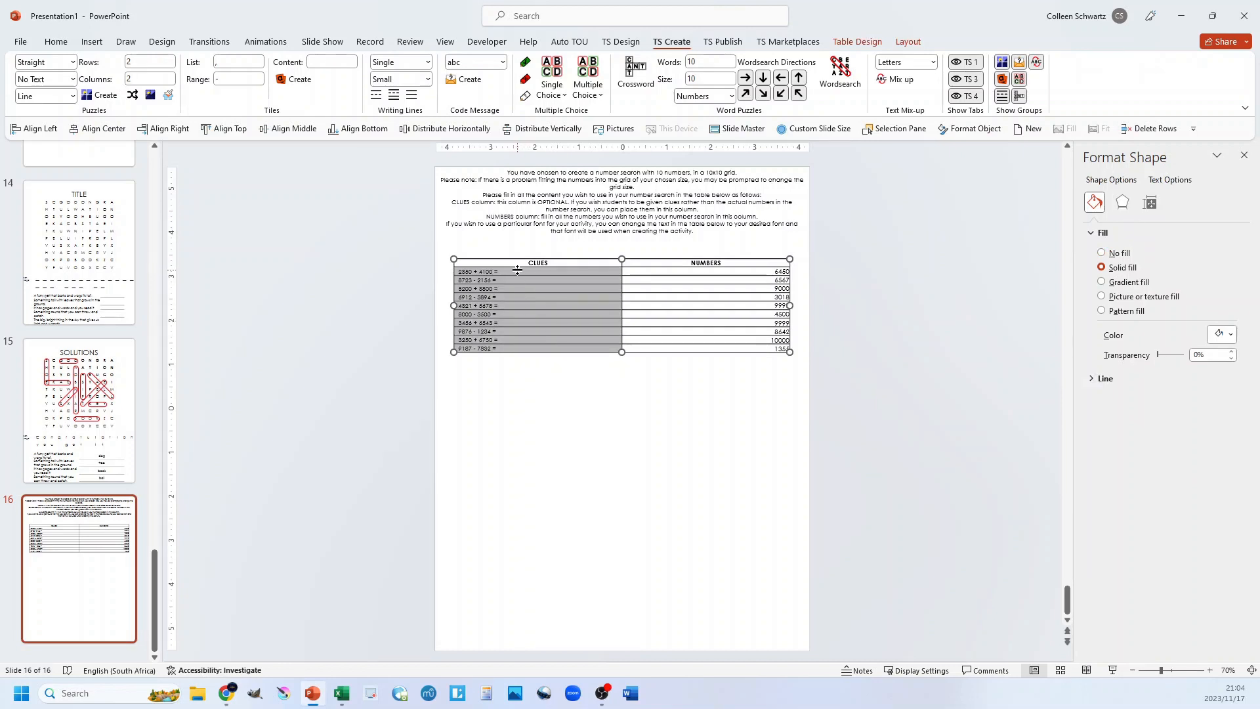
pyautogui.click(73, 320)
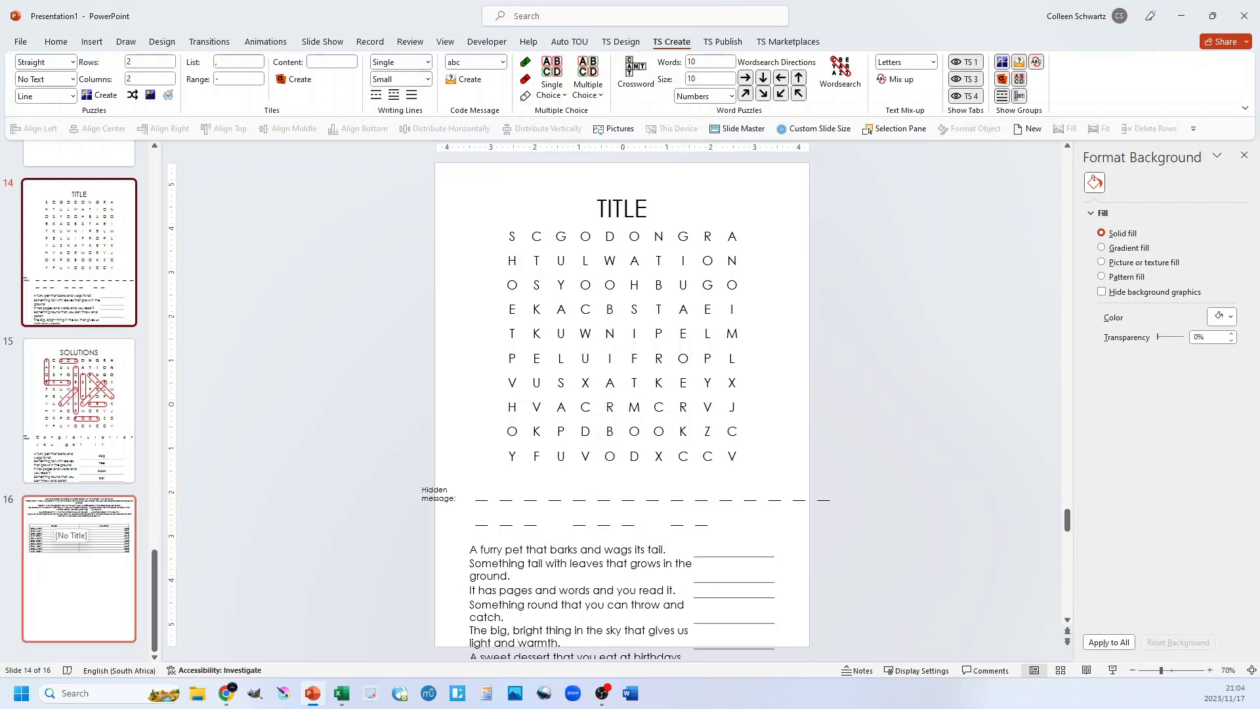
pyautogui.click(92, 544)
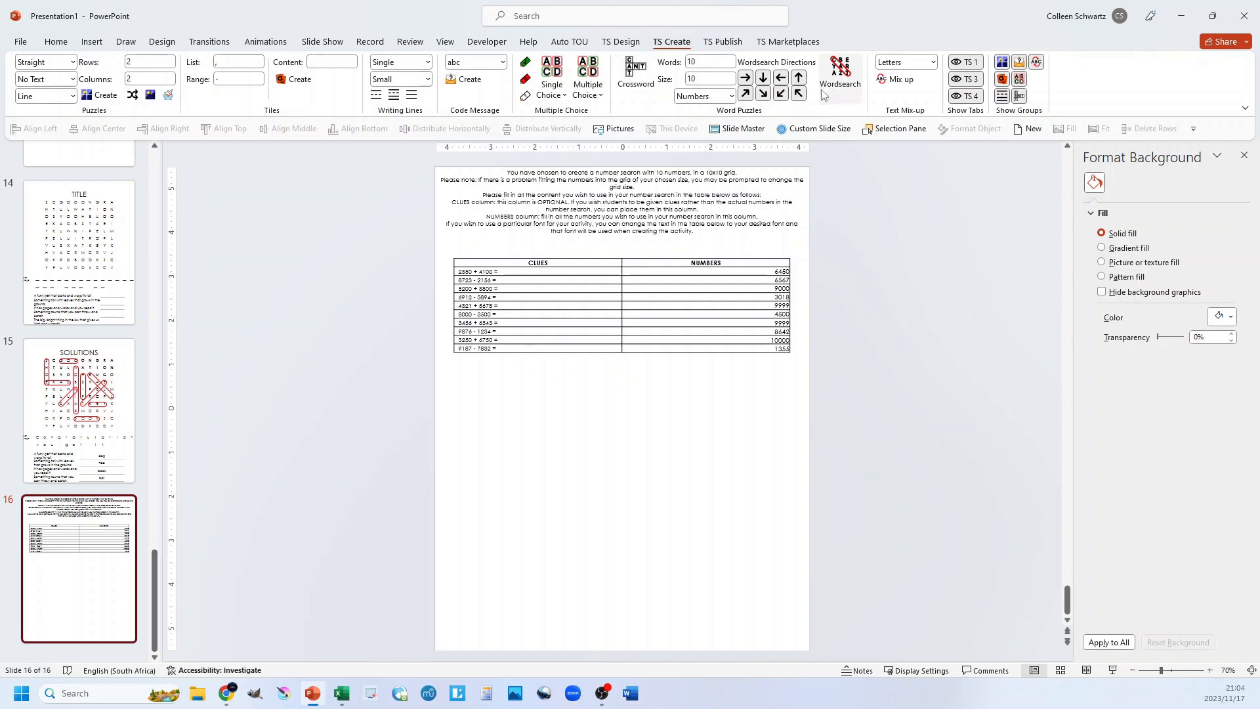
# Generate the number search from the filled table of sums and compare its puzzle slide with the source table.
pyautogui.click(840, 74)
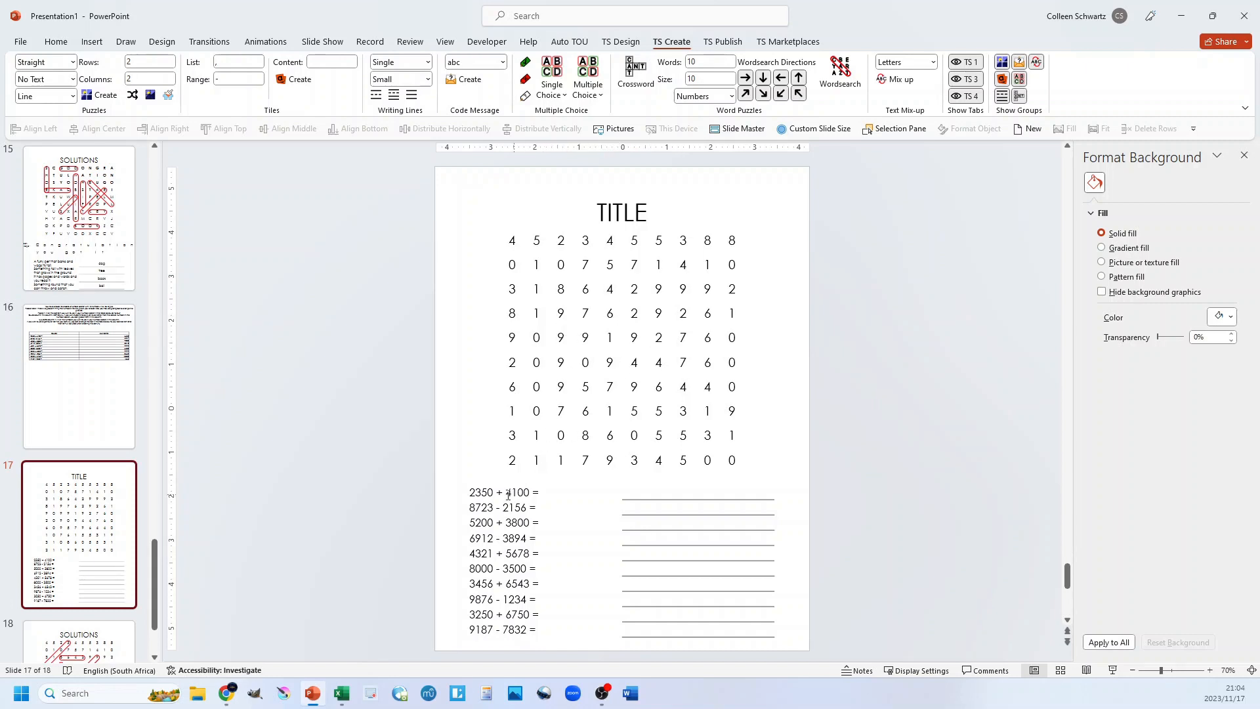
pyautogui.click(121, 397)
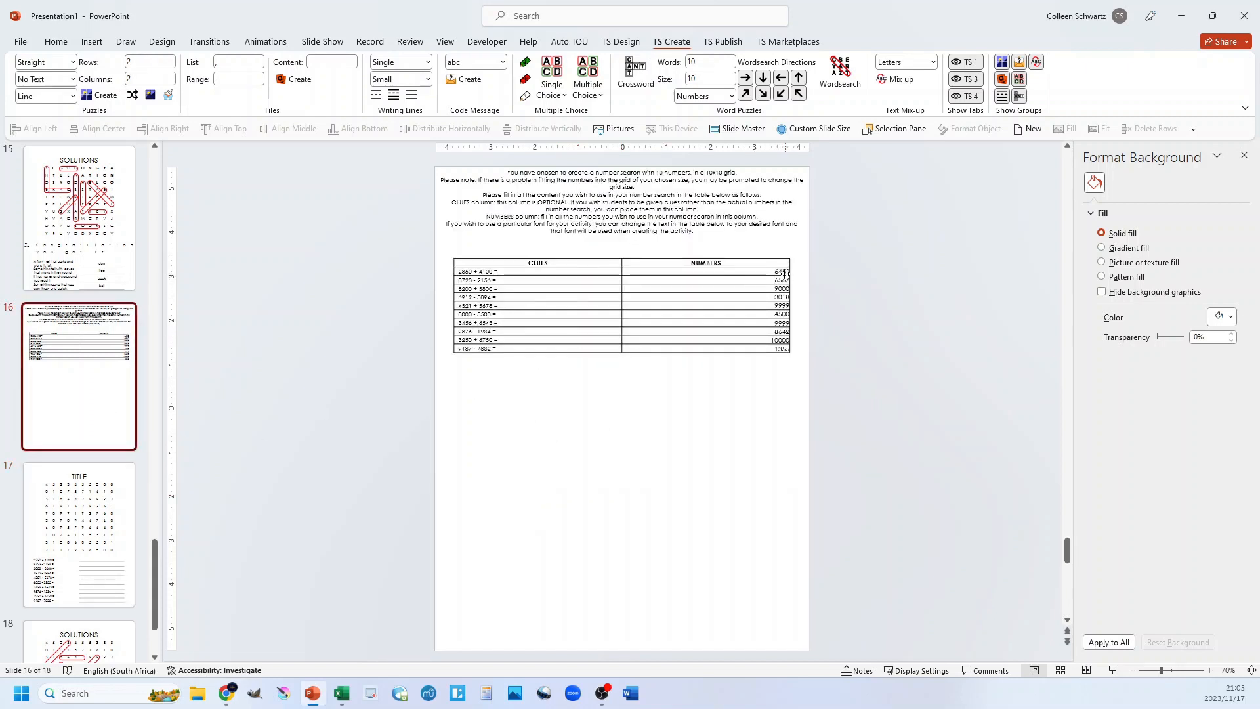
pyautogui.scroll(-1, 204, 520)
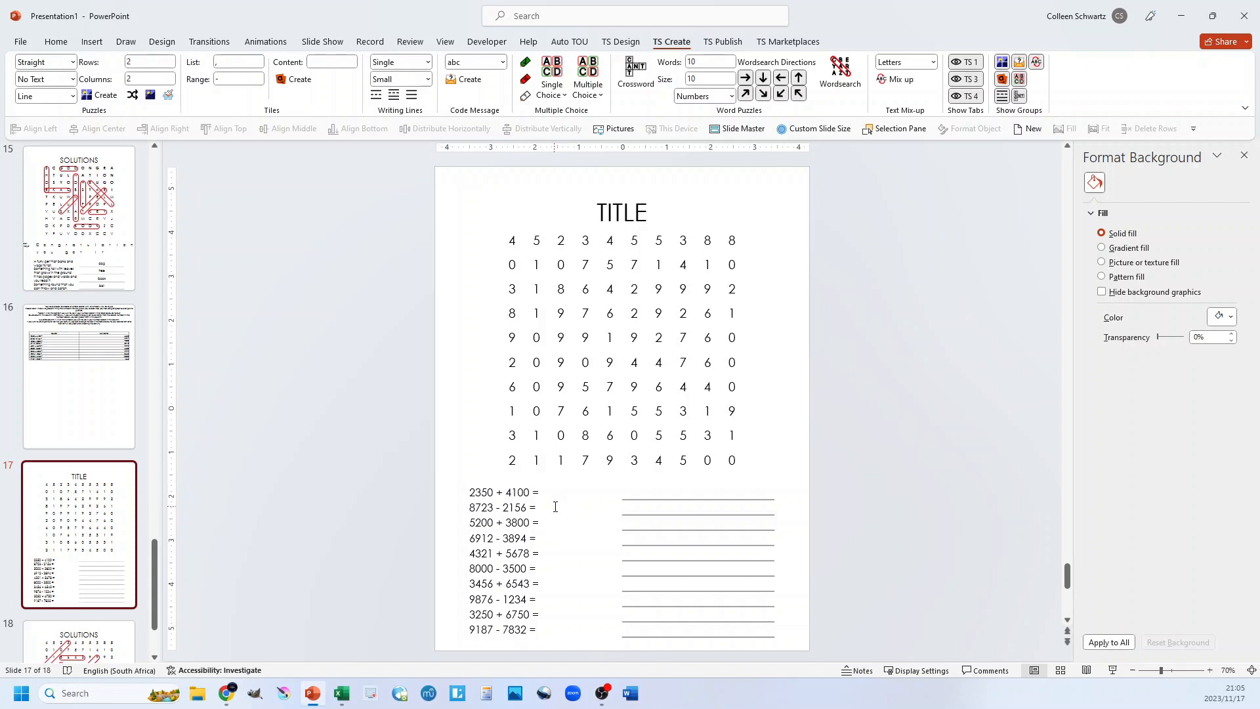
# Check the number search's solutions slide for the circled answers and the completed sums.
pyautogui.click(728, 97)
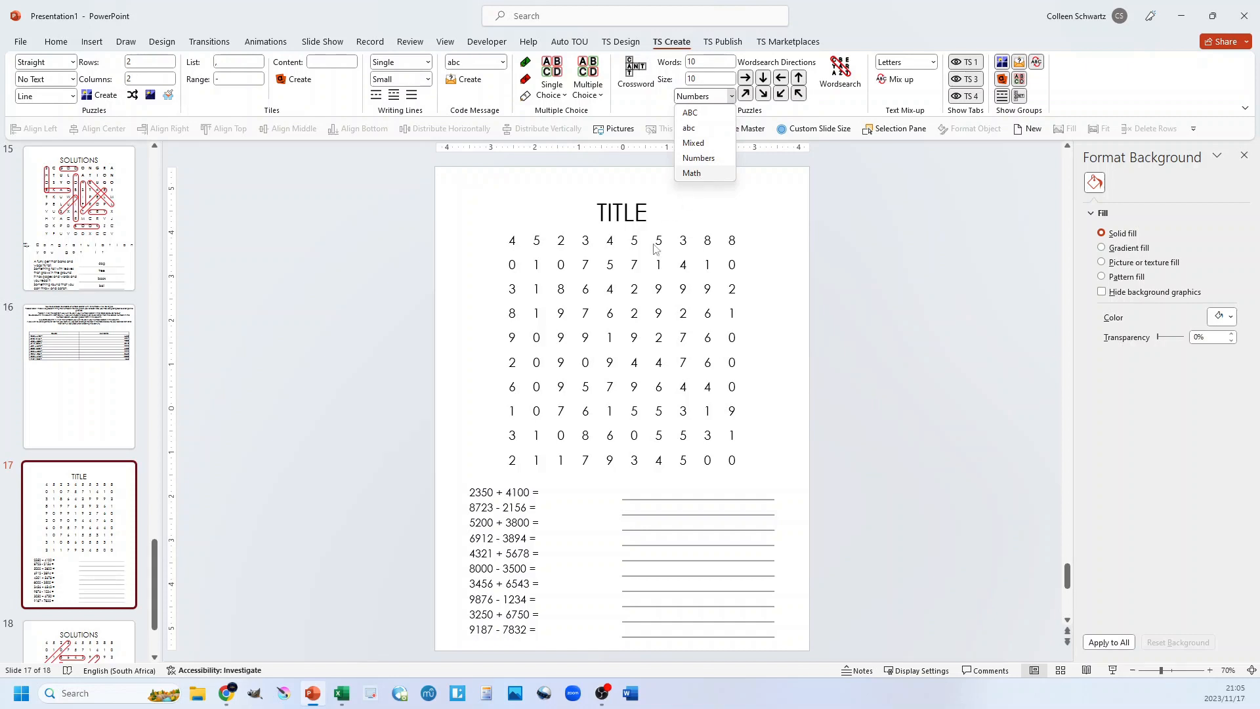
pyautogui.scroll(-3, 98, 459)
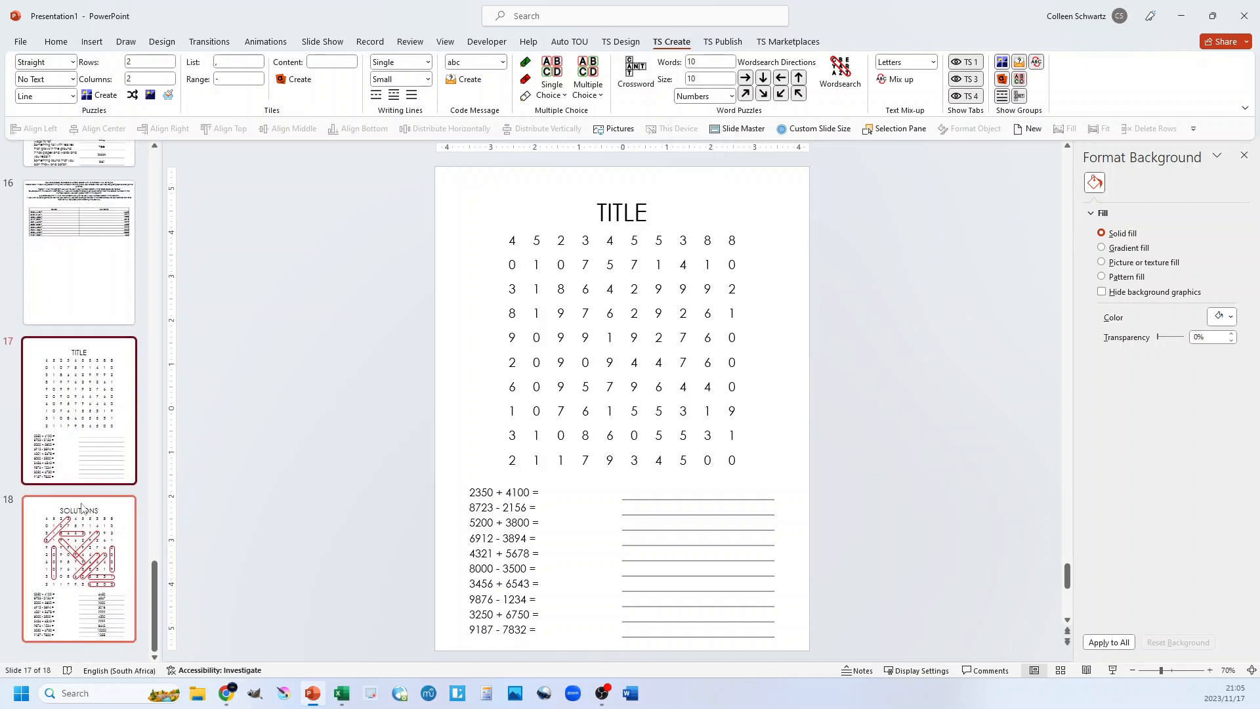
pyautogui.click(73, 602)
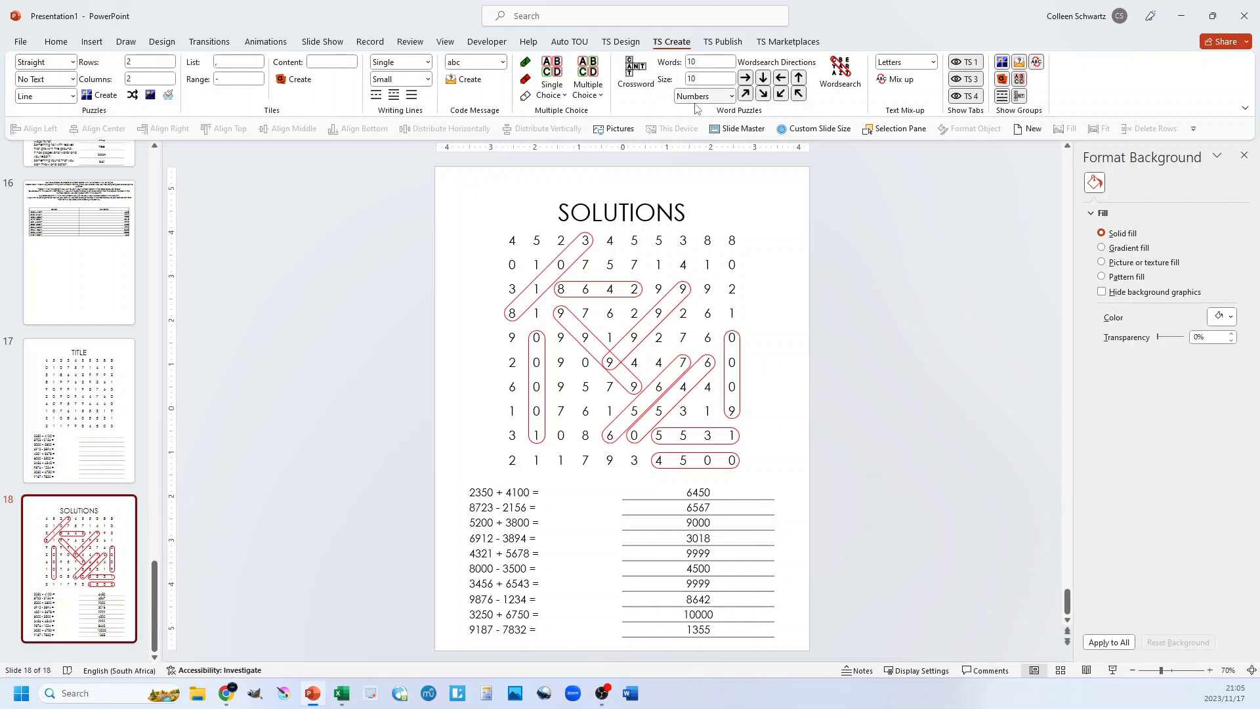
# Insert a blank math search input table for 10 statements in a 10x10 grid after the last slide.
pyautogui.click(728, 96)
pyautogui.click(697, 178)
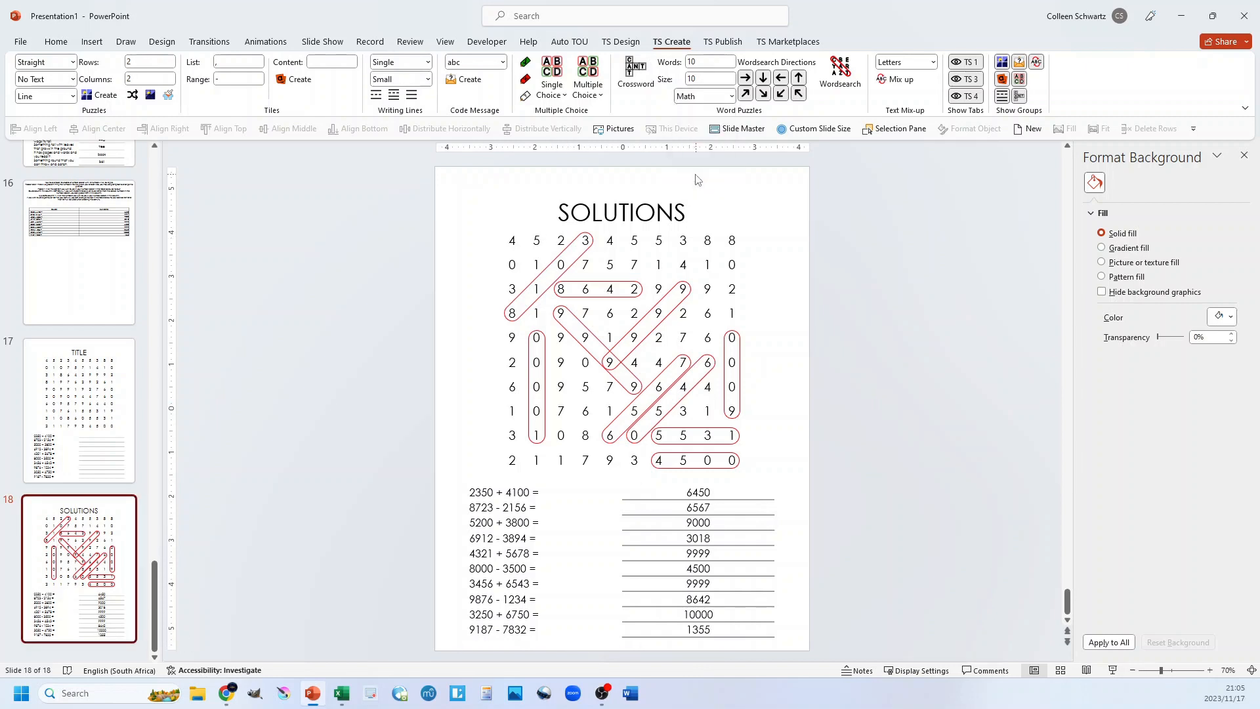
pyautogui.click(840, 72)
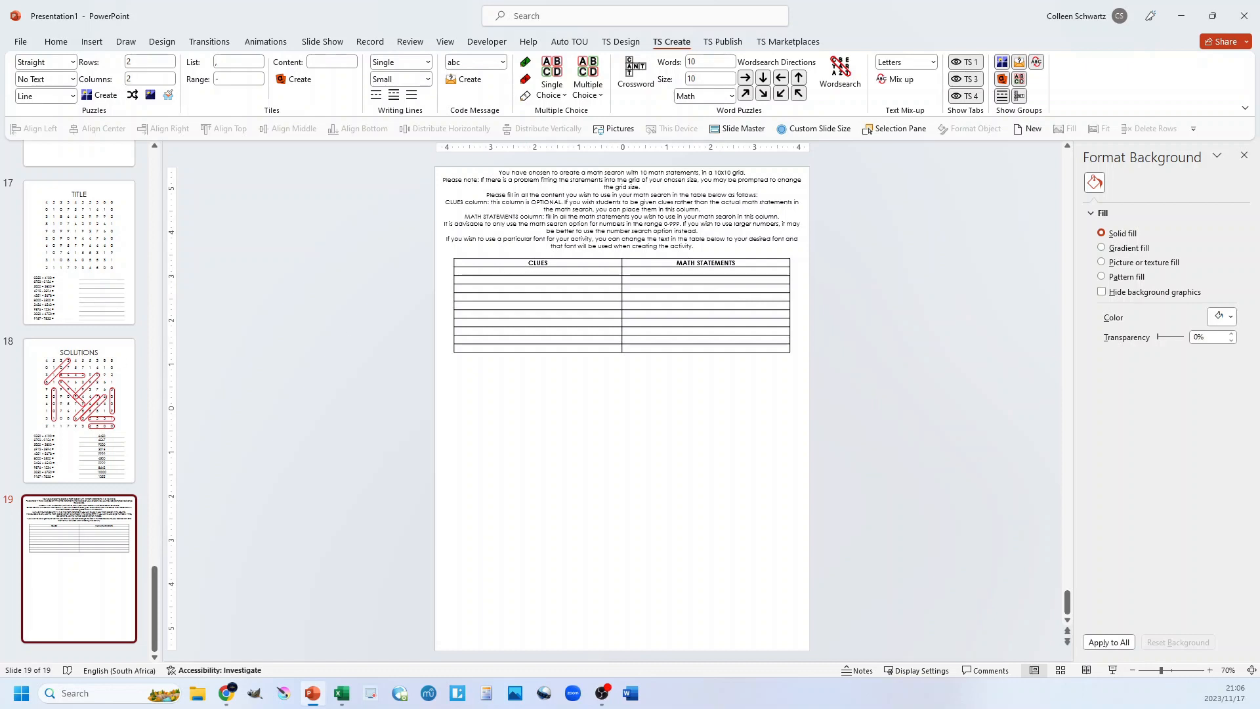
# Fill the Math Statements column with nine sums and their answers, from 15 + 5 = 20 to 14 + 16 = 30.
pyautogui.hotkey('alt', 'Tab')
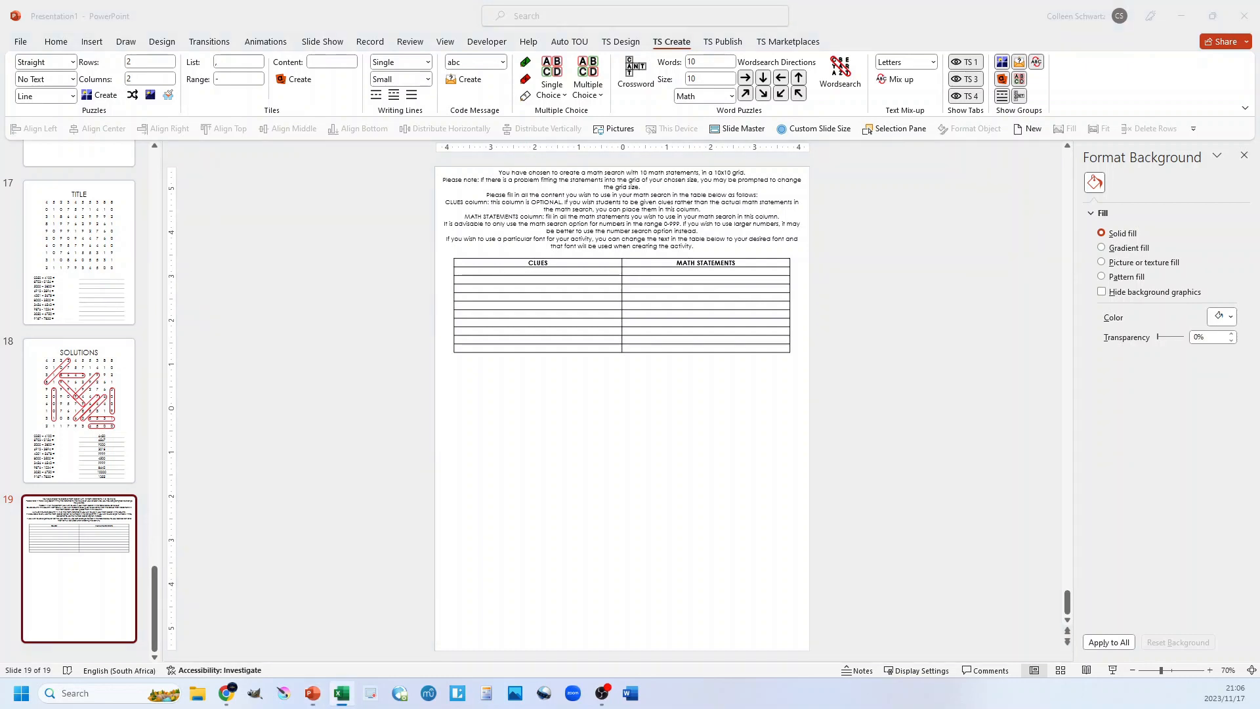
pyautogui.click(705, 275)
pyautogui.write('15 + 5 = 20 40 - 15 = 25 8 + 12 = 20 18 - 6 = 12 30 + 25 = 55 50 - 20 = 30 7 + 9 = 16 24 - 8 = 16 14 + 16 = 30')
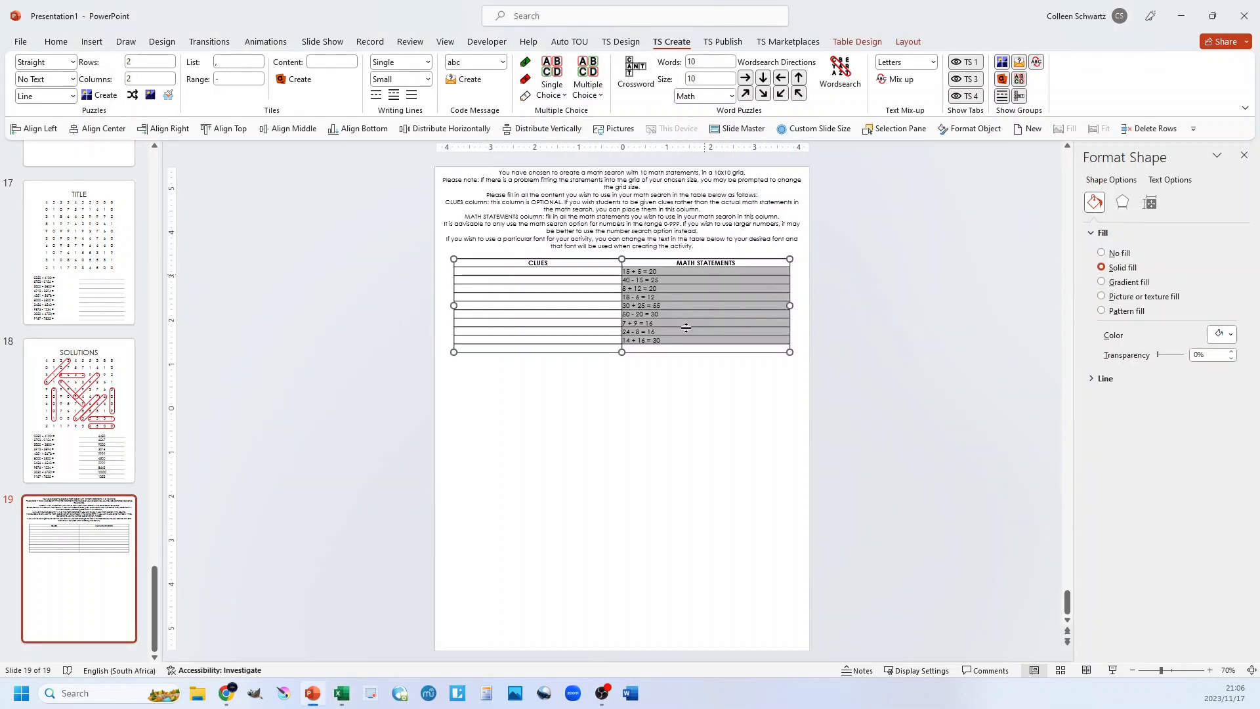
# Generate the math search from the filled table, hiding the operation and equal signs in the grid.
pyautogui.click(721, 388)
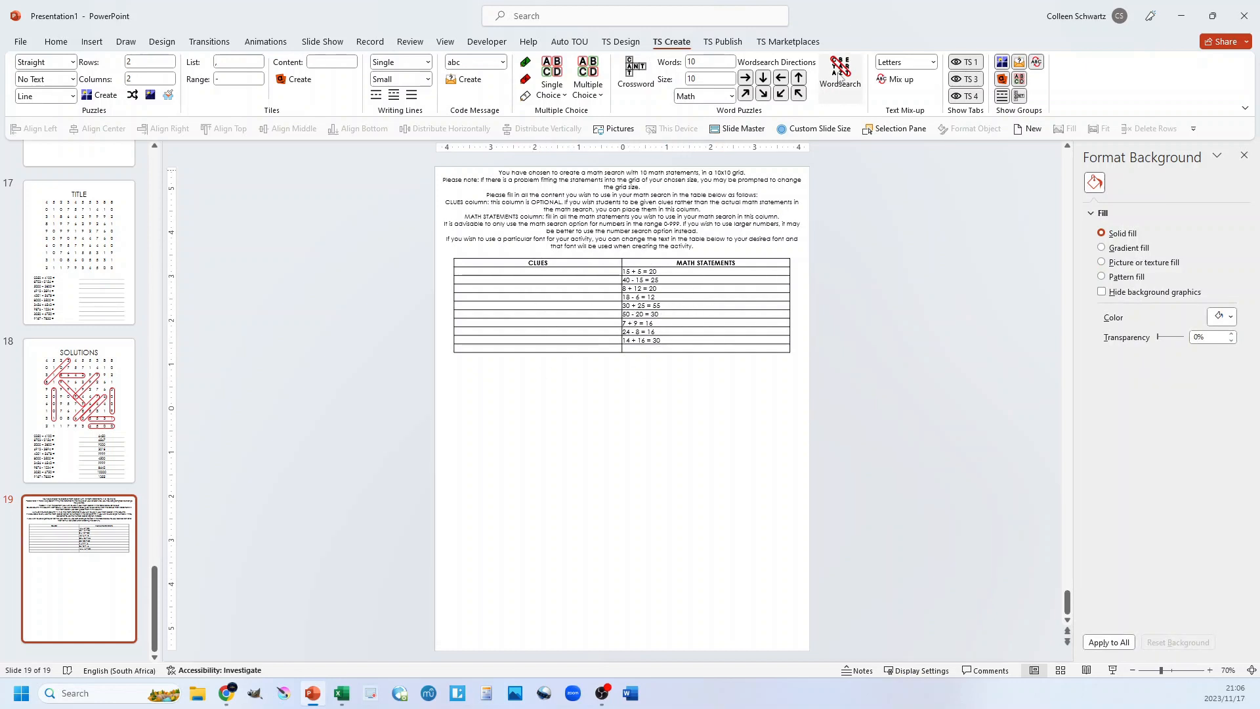
pyautogui.click(841, 74)
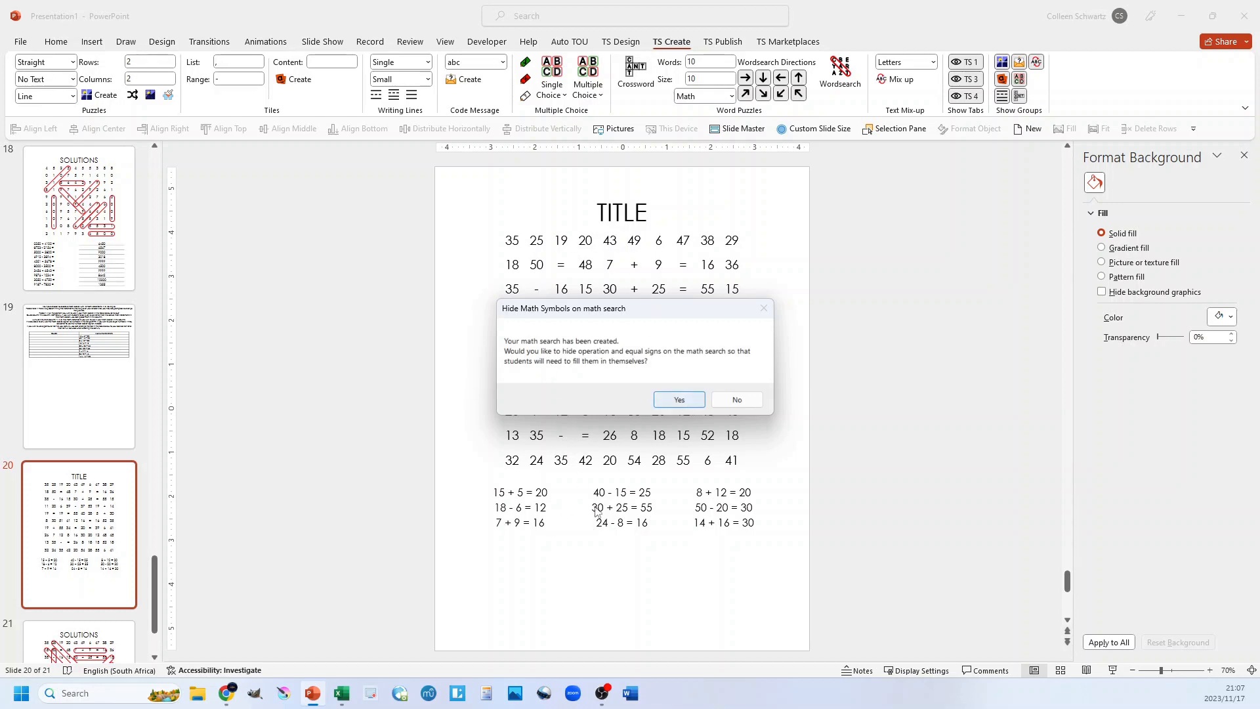
pyautogui.click(679, 399)
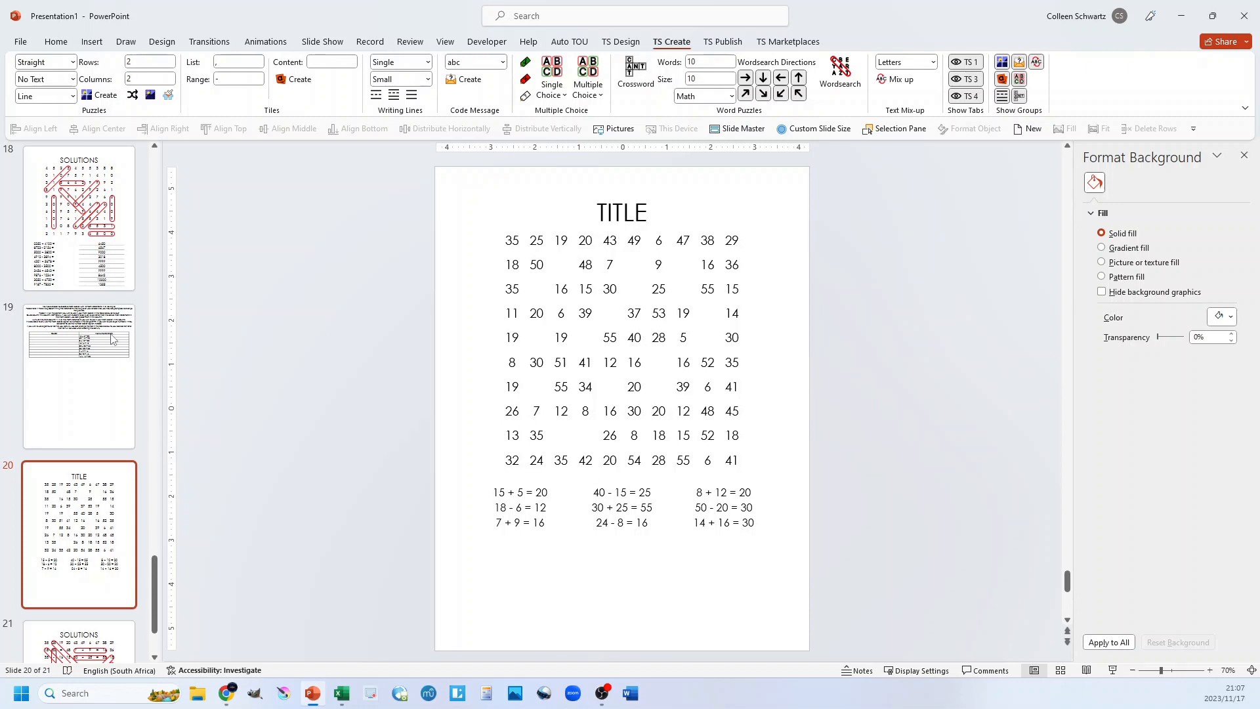
# Copy all nine math statements on the math search input slide into the Clues column.
pyautogui.click(95, 366)
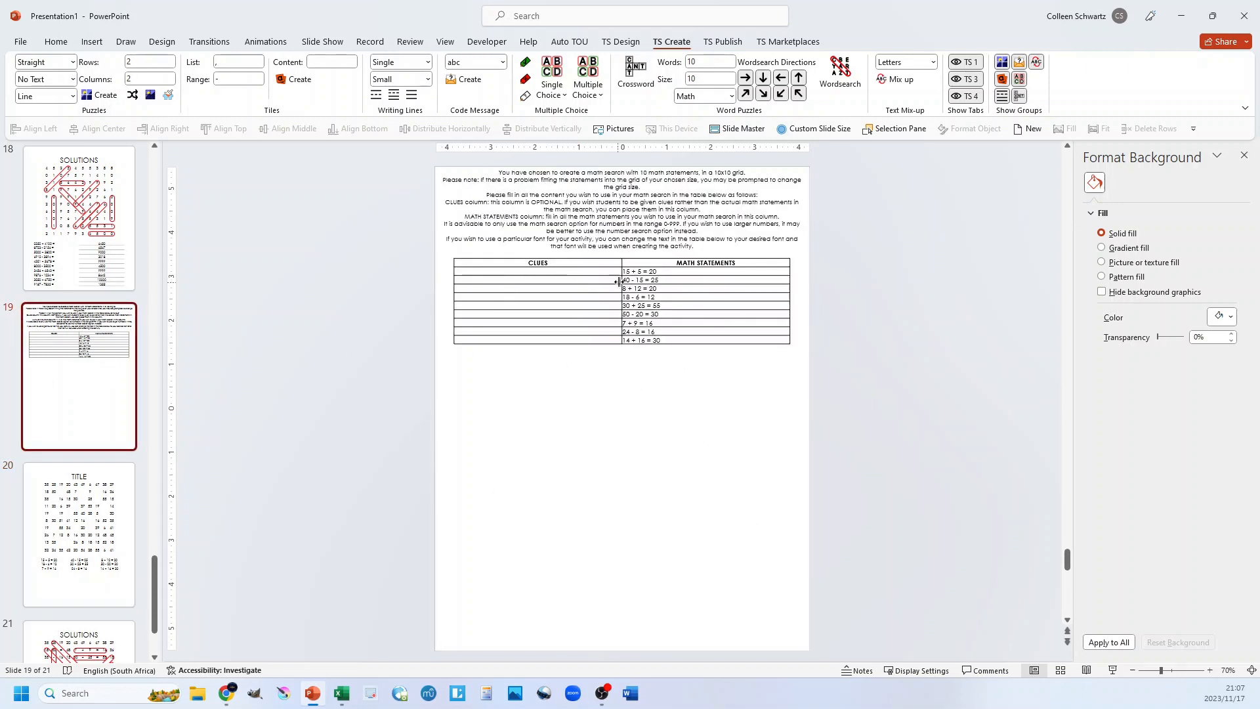
pyautogui.moveTo(631, 272); pyautogui.dragTo(641, 338)
pyautogui.hotkey('ctrl', 'c')
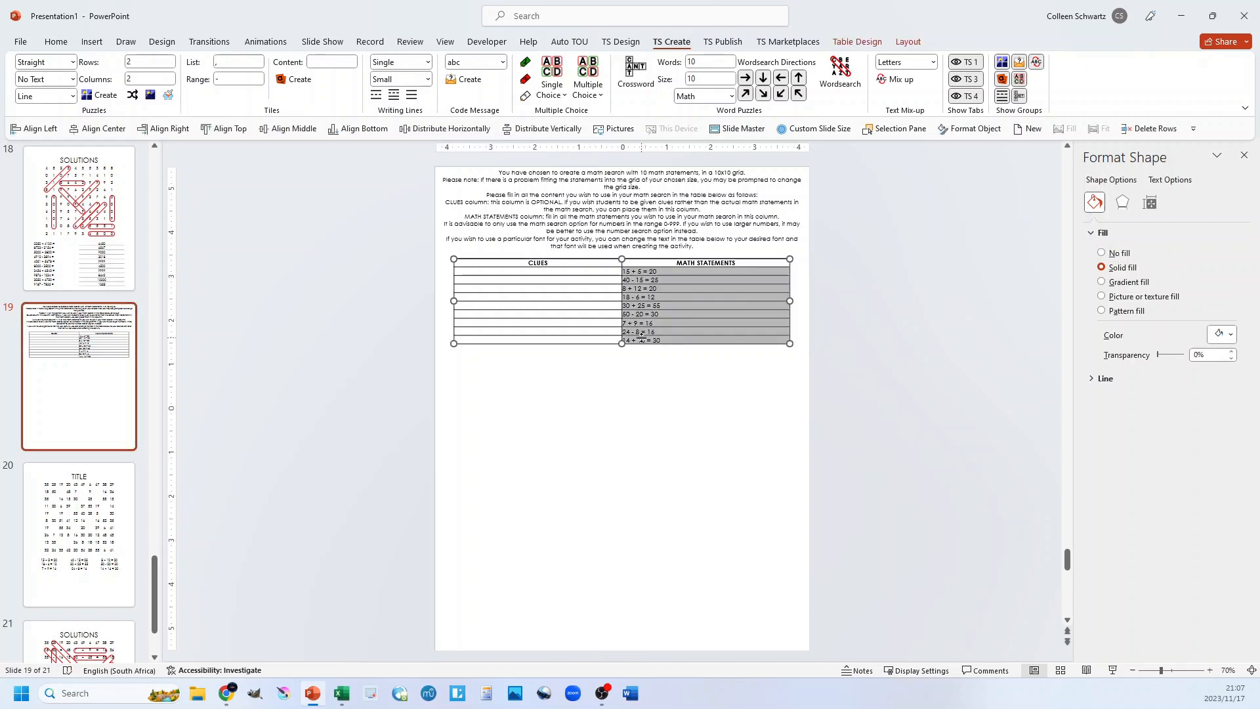
pyautogui.click(487, 271)
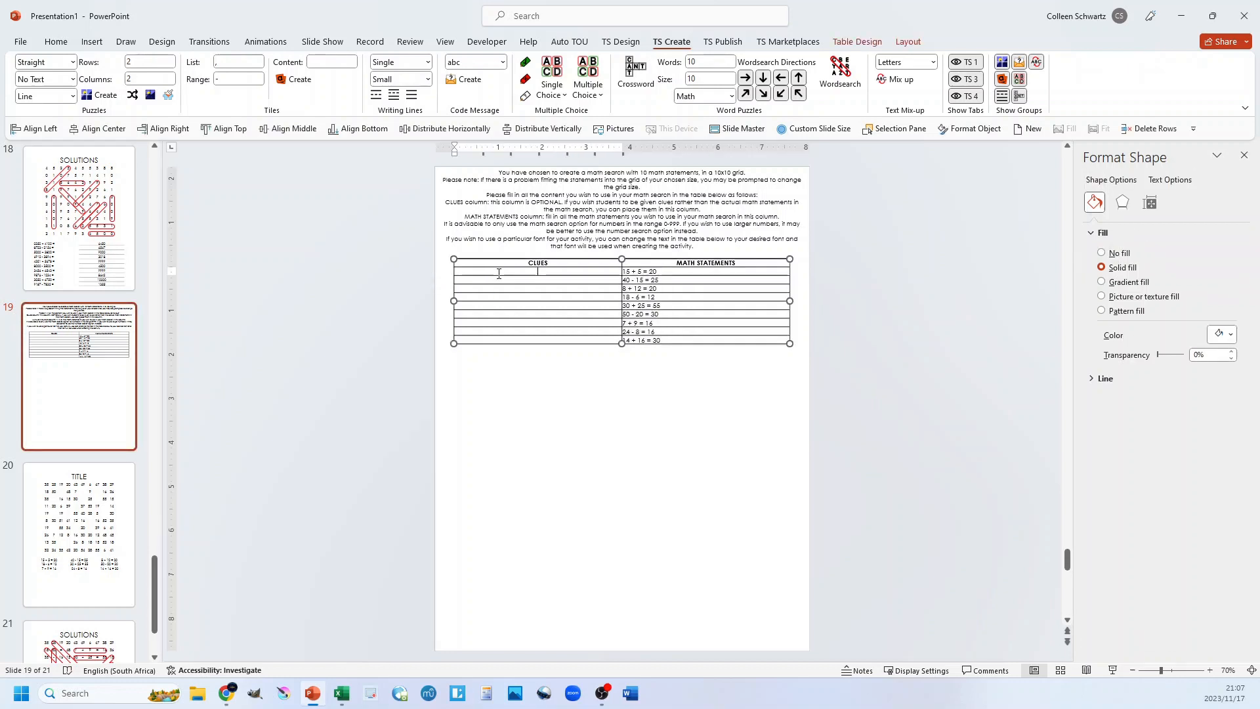
pyautogui.hotkey('ctrl', 'v')
# Replace one number in each of the first four clues with the blank ____: the 5, 25, 8 and 6 respectively.
pyautogui.scroll(8, 510, 306)
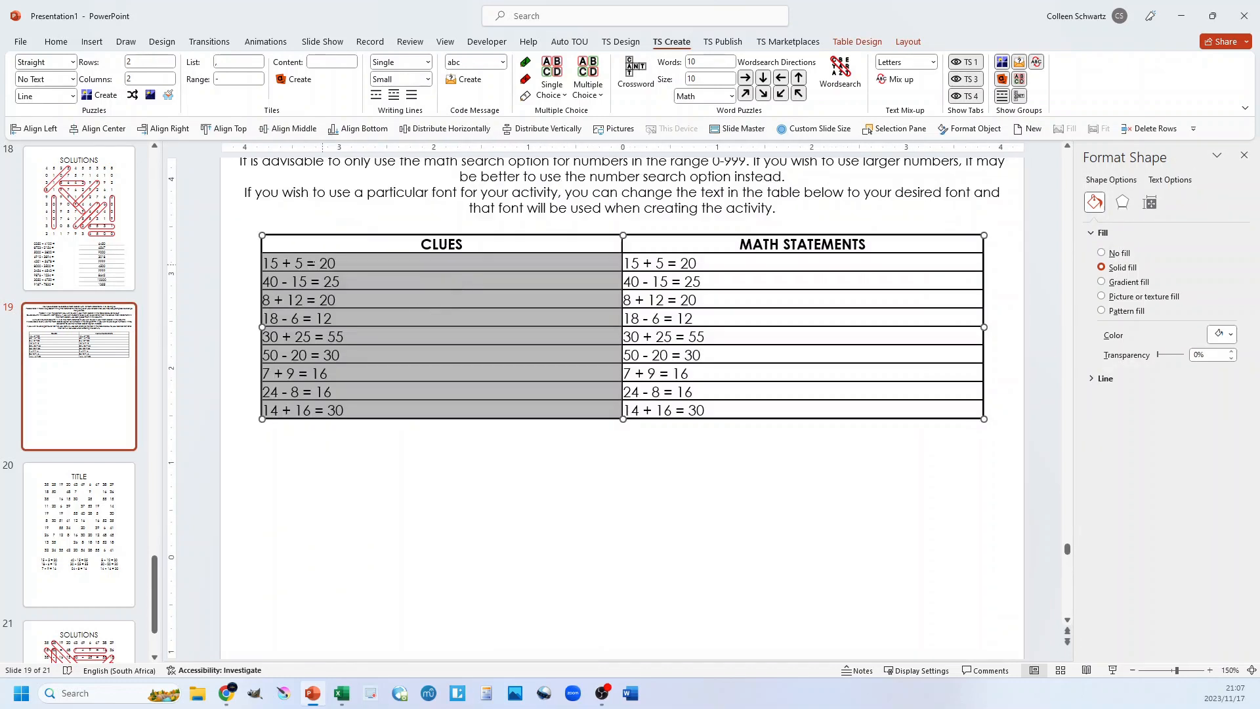
pyautogui.click(235, 281)
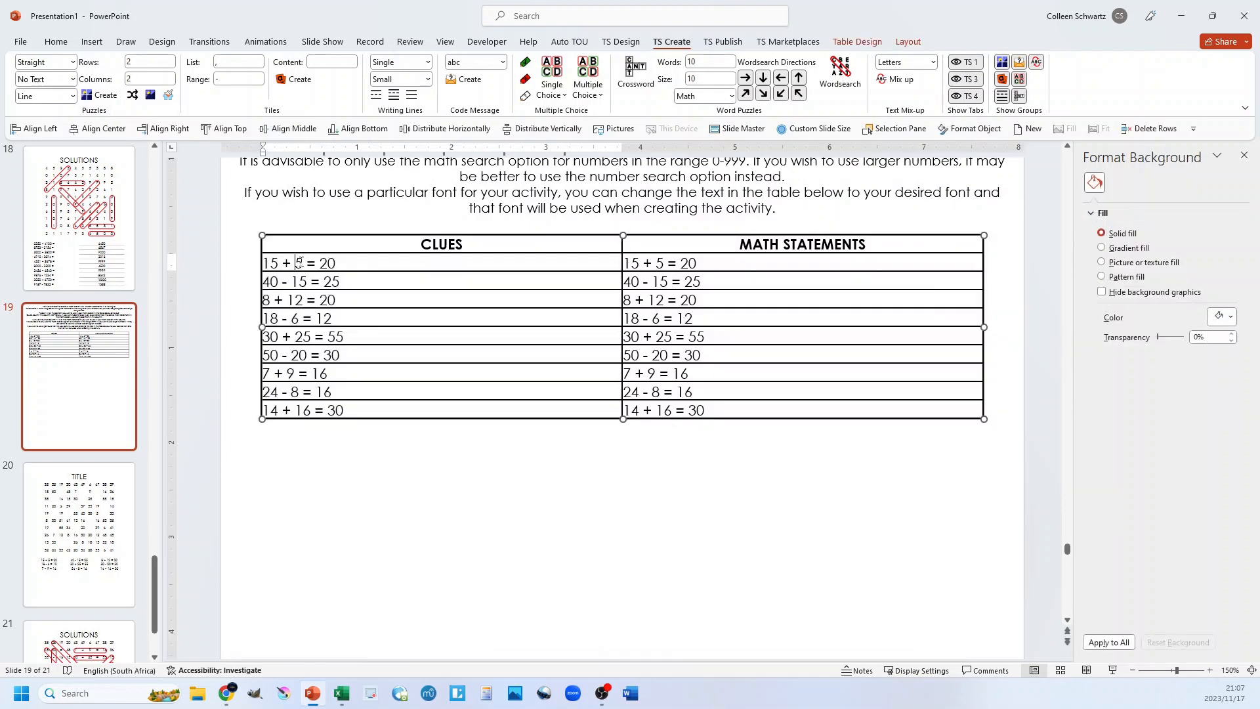
pyautogui.moveTo(295, 263); pyautogui.dragTo(302, 262)
pyautogui.write('____')
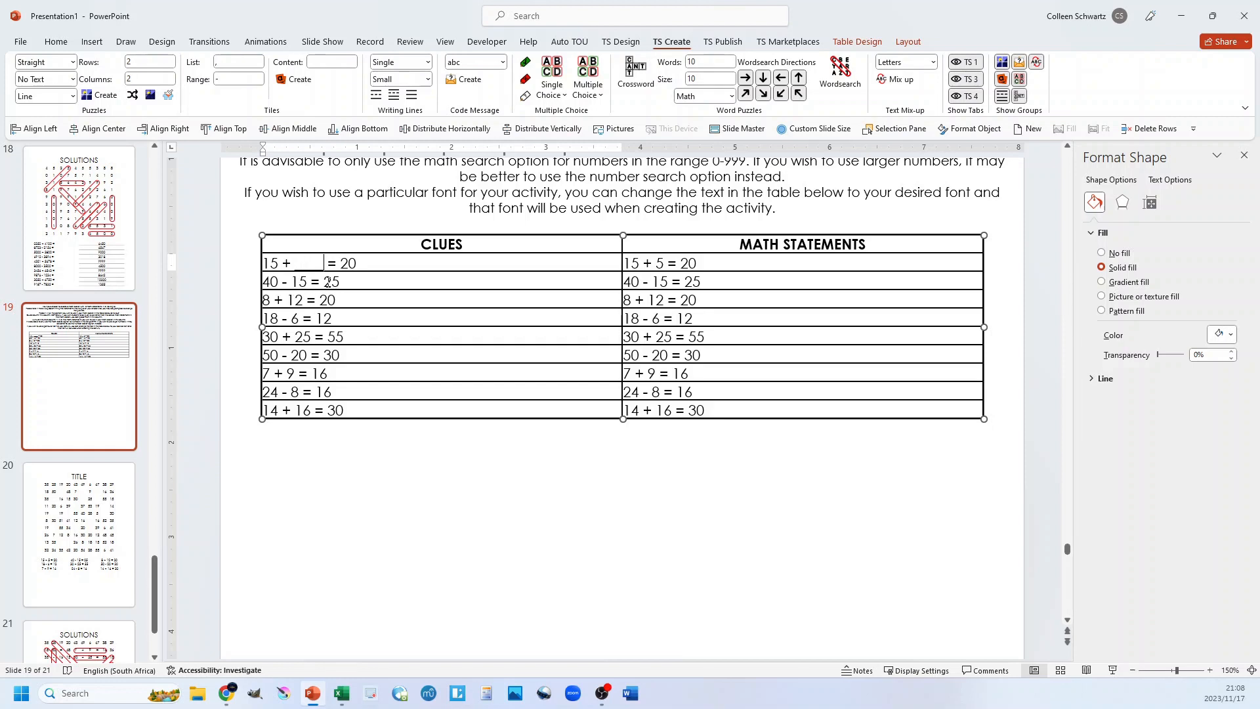
pyautogui.moveTo(325, 281); pyautogui.dragTo(348, 279)
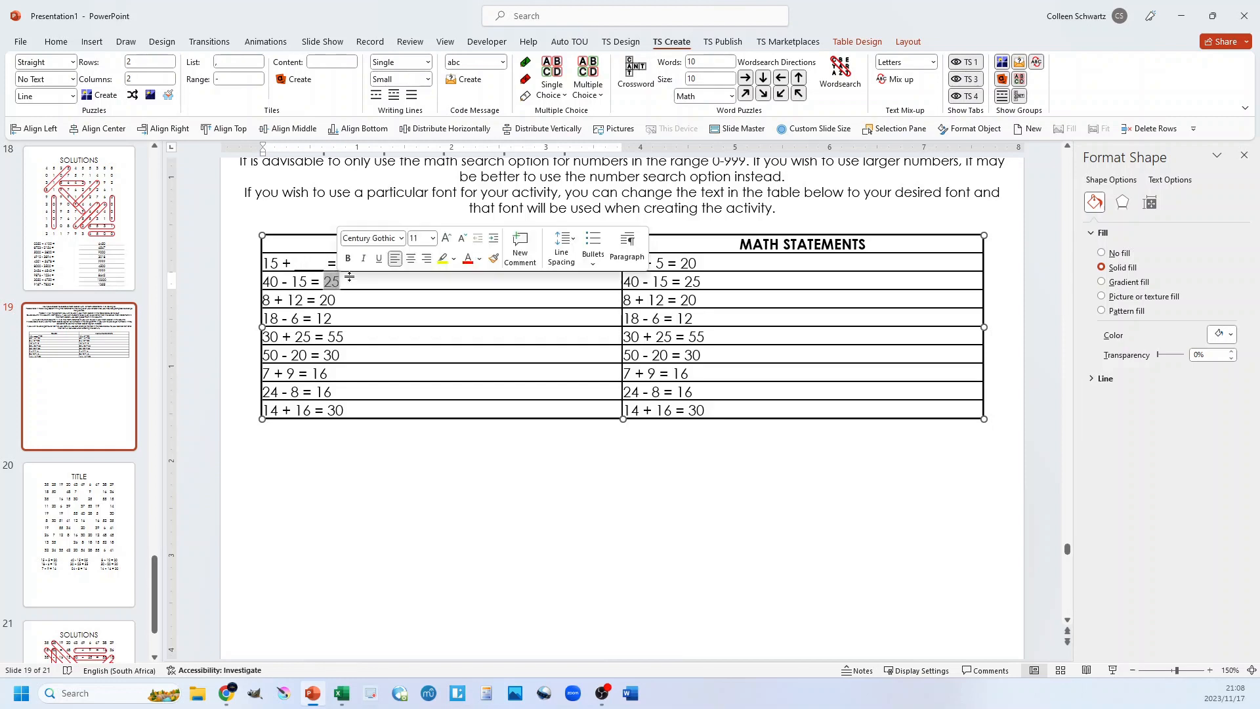
pyautogui.write('____')
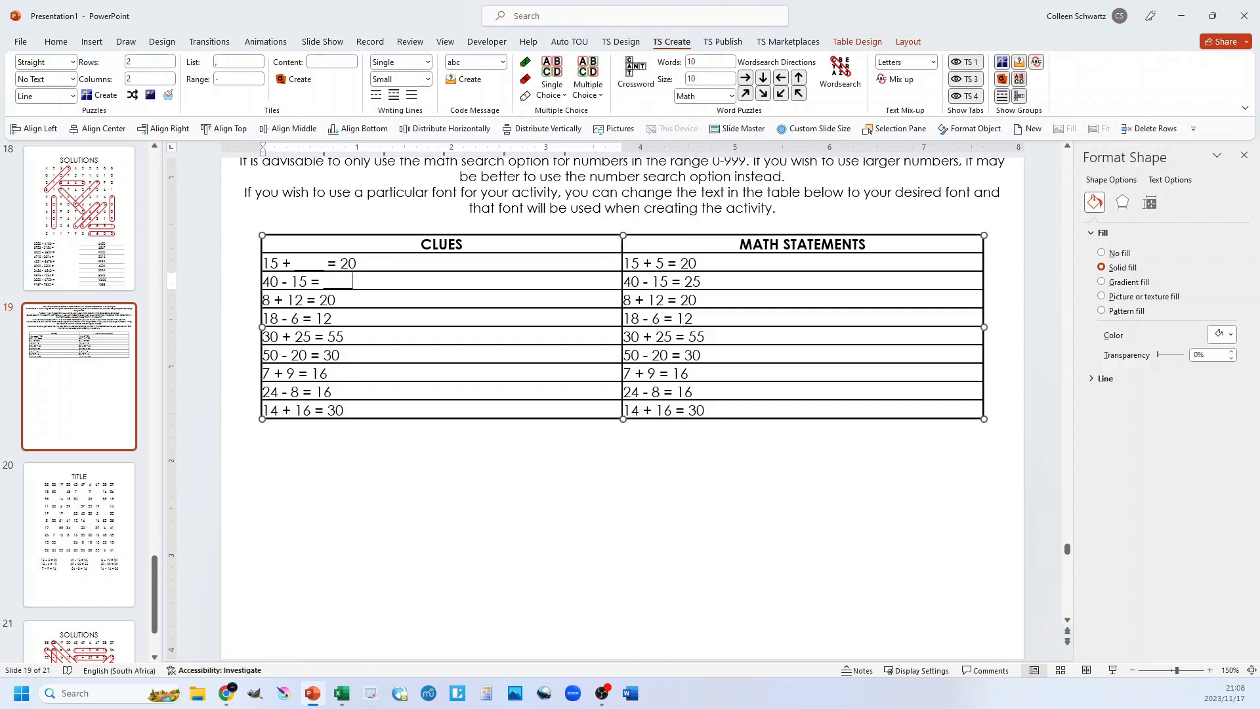
pyautogui.moveTo(292, 318); pyautogui.dragTo(299, 318)
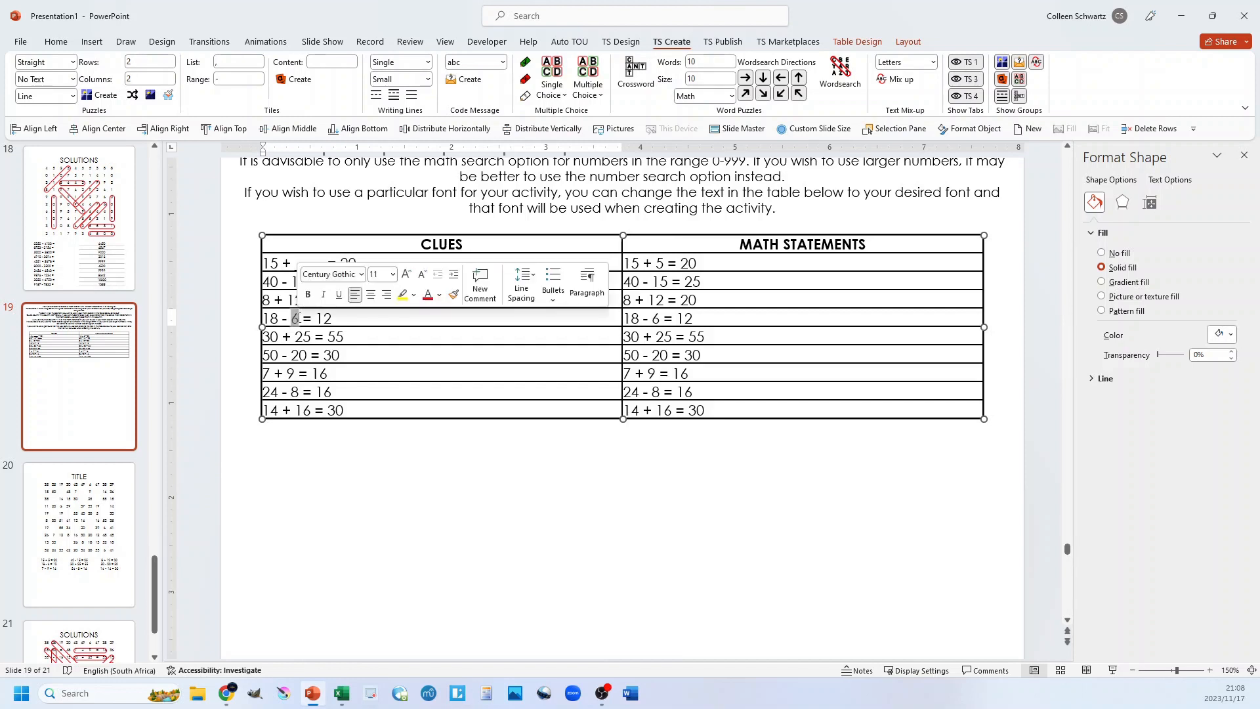
pyautogui.write('____')
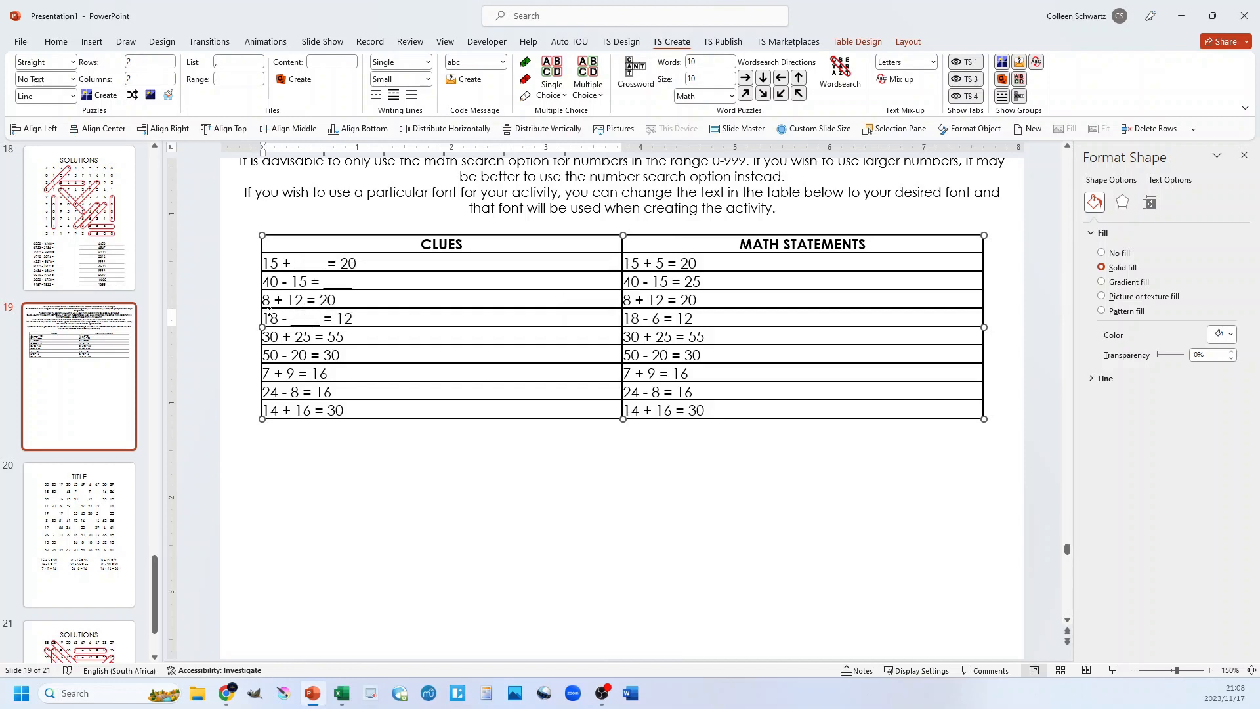
pyautogui.moveTo(262, 300); pyautogui.dragTo(268, 300)
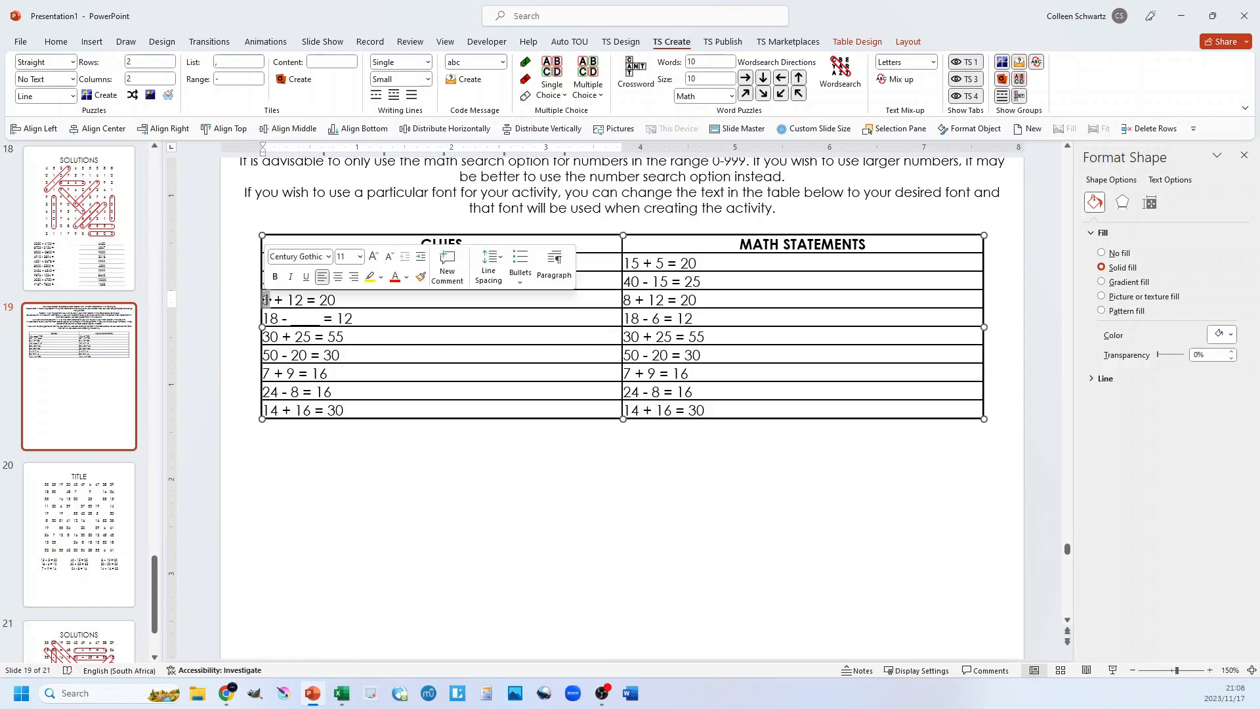
pyautogui.write('____')
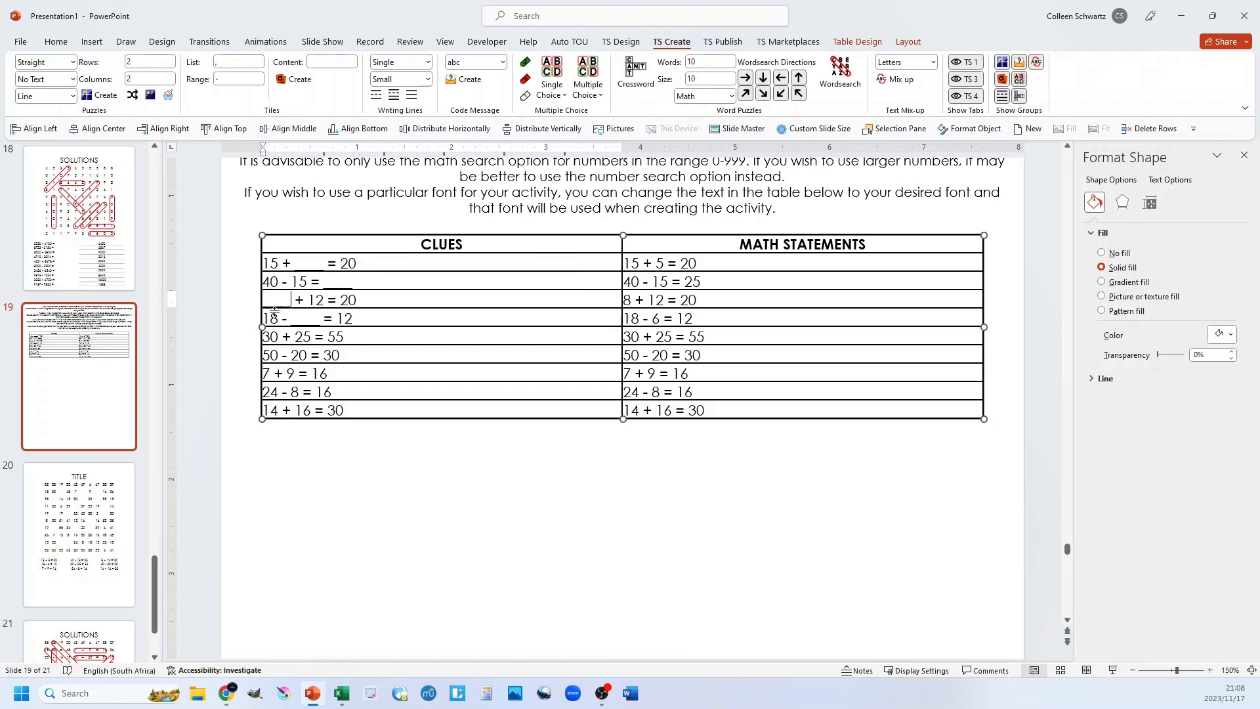
# Replace one number in each of the last five clues with the blank ____: the 25, 30, 9, 24 and final 30 respectively.
pyautogui.moveTo(296, 336); pyautogui.dragTo(312, 337)
pyautogui.write('____')
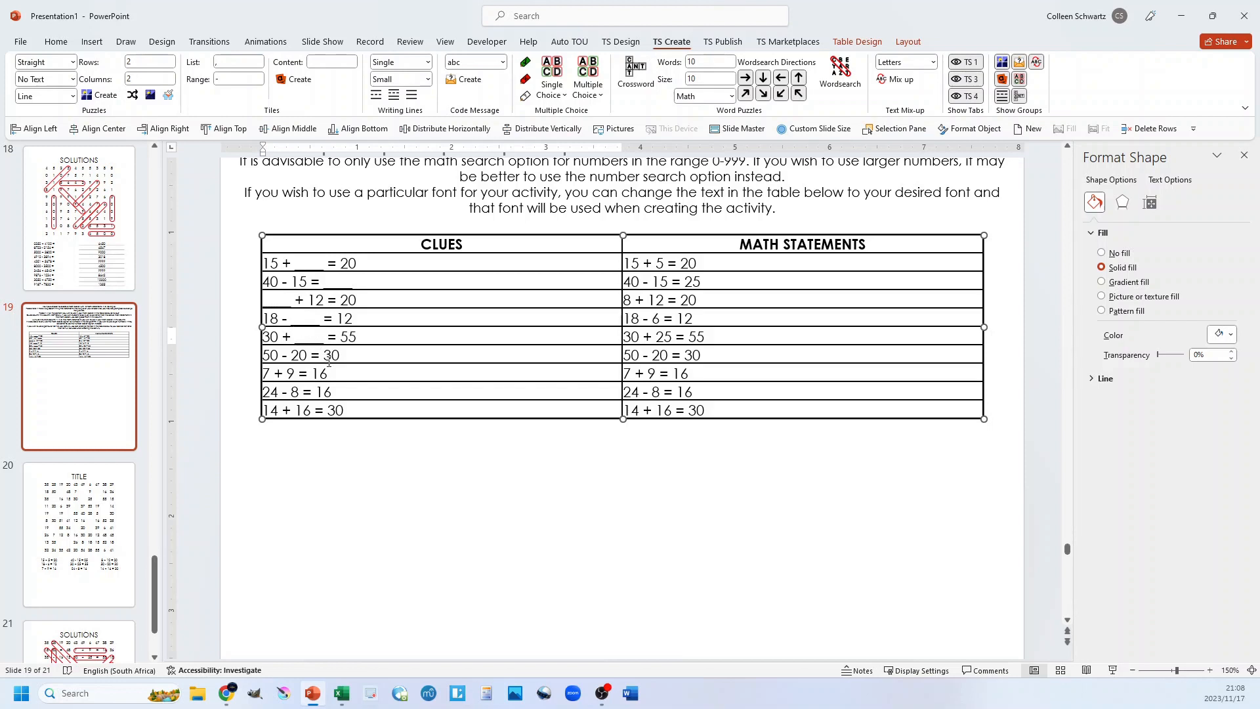
pyautogui.doubleClick(331, 355)
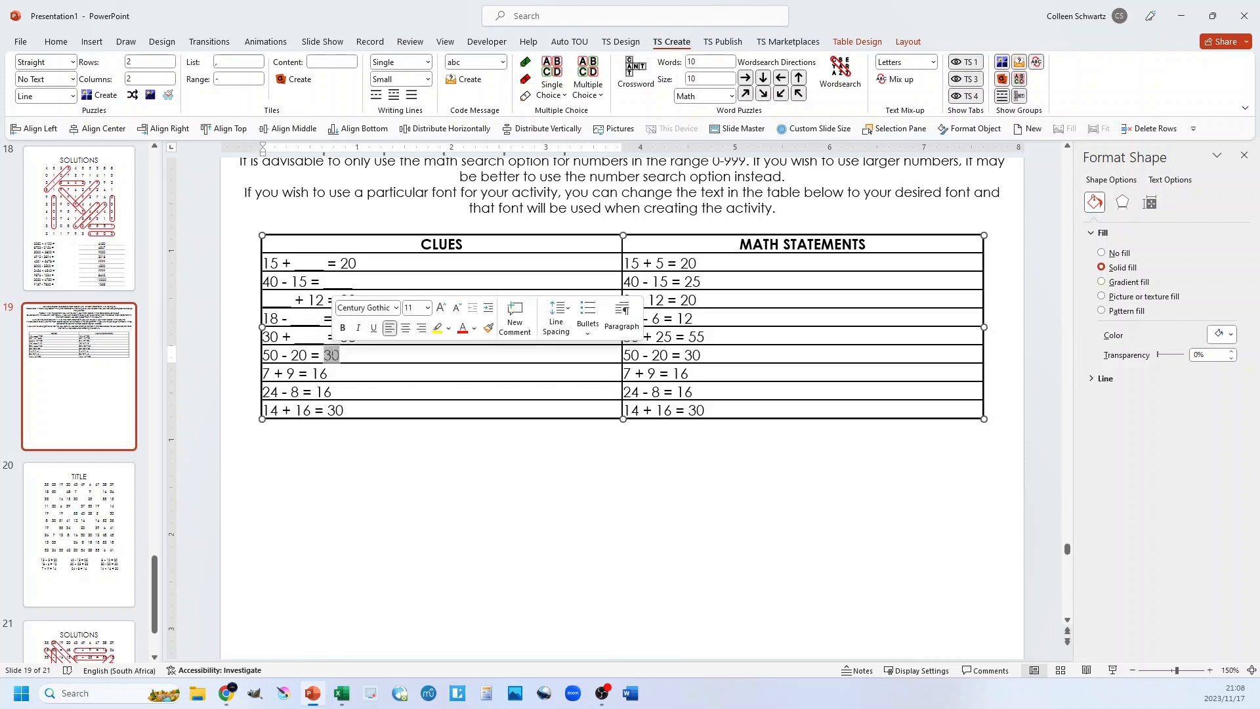
pyautogui.write('____')
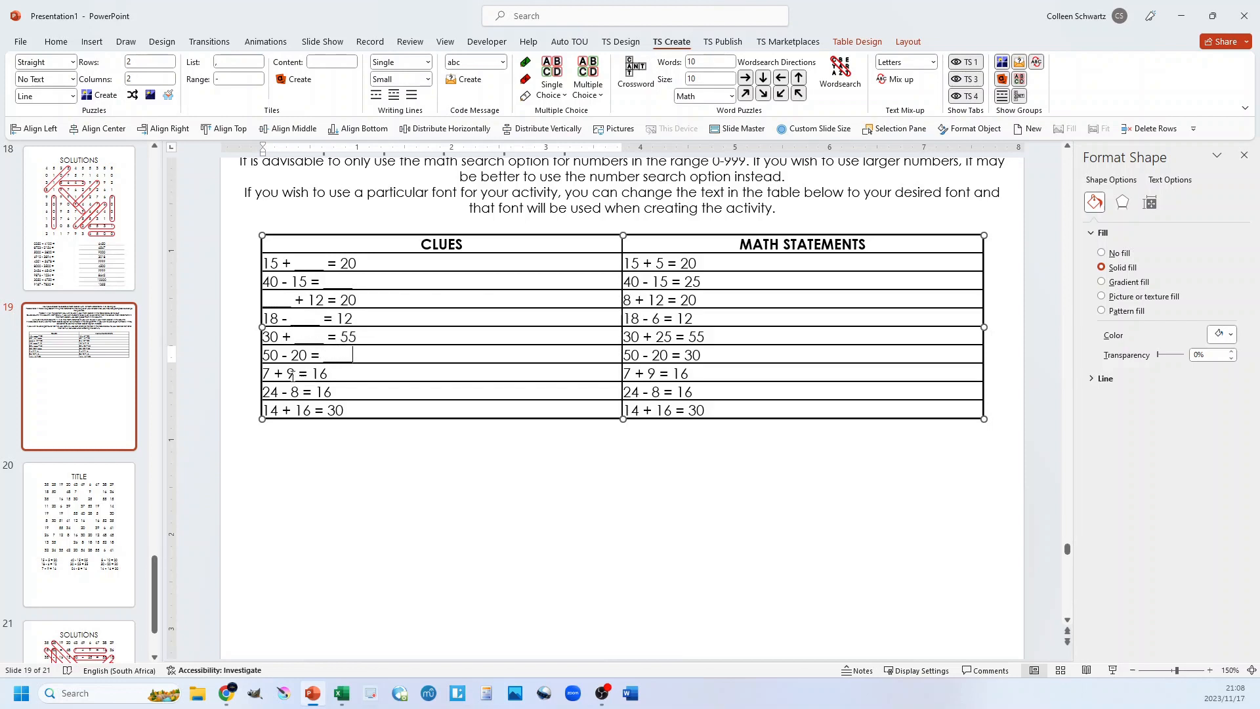
pyautogui.doubleClick(291, 374)
pyautogui.write('__')
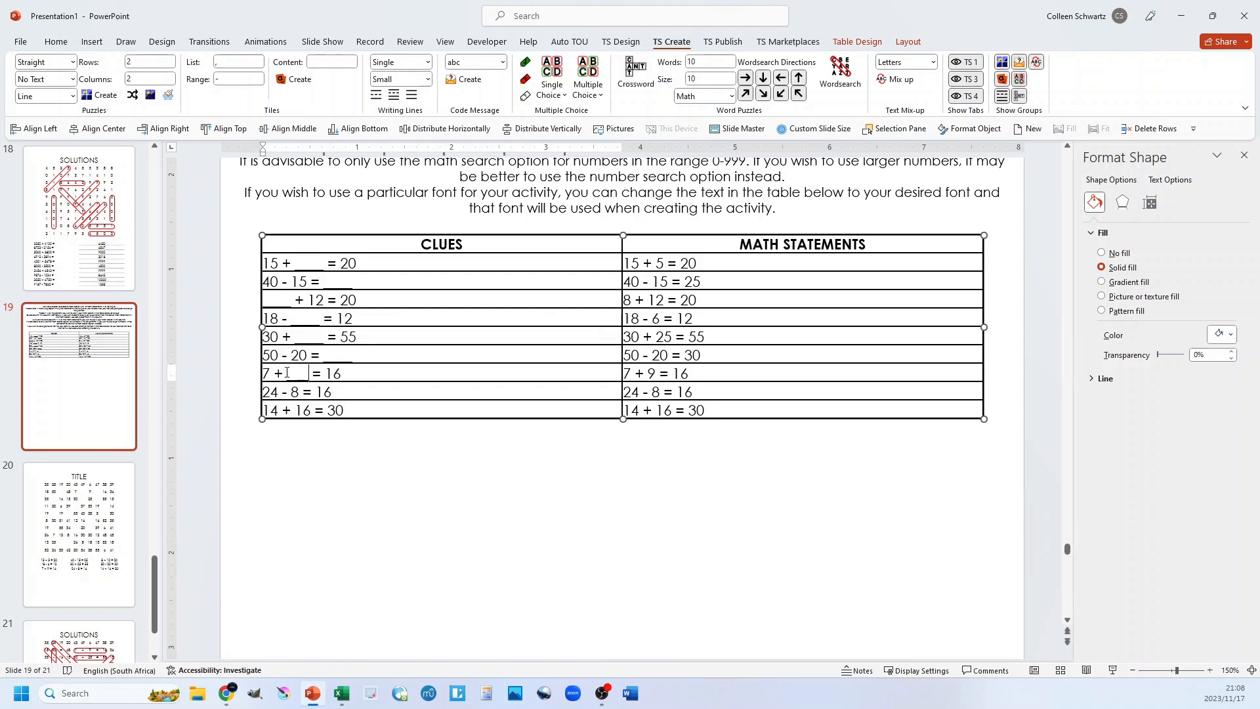
pyautogui.write('__')
pyautogui.doubleClick(275, 392)
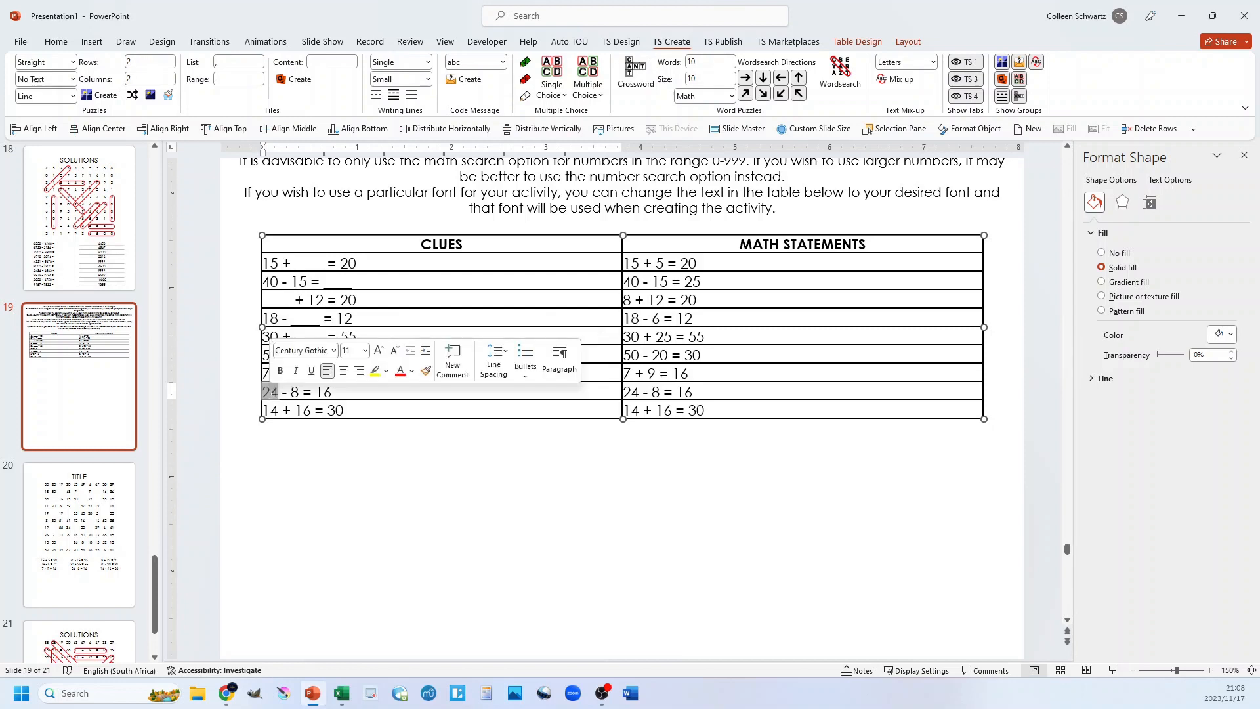
pyautogui.write('____')
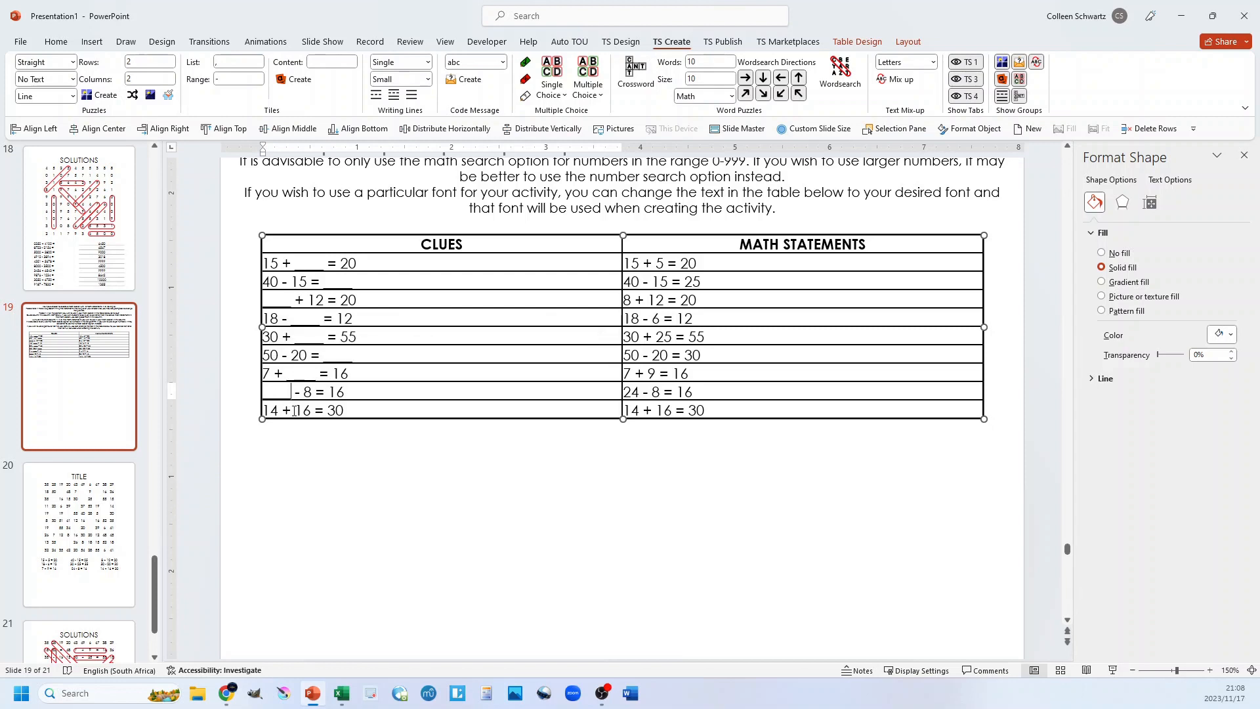
pyautogui.doubleClick(335, 410)
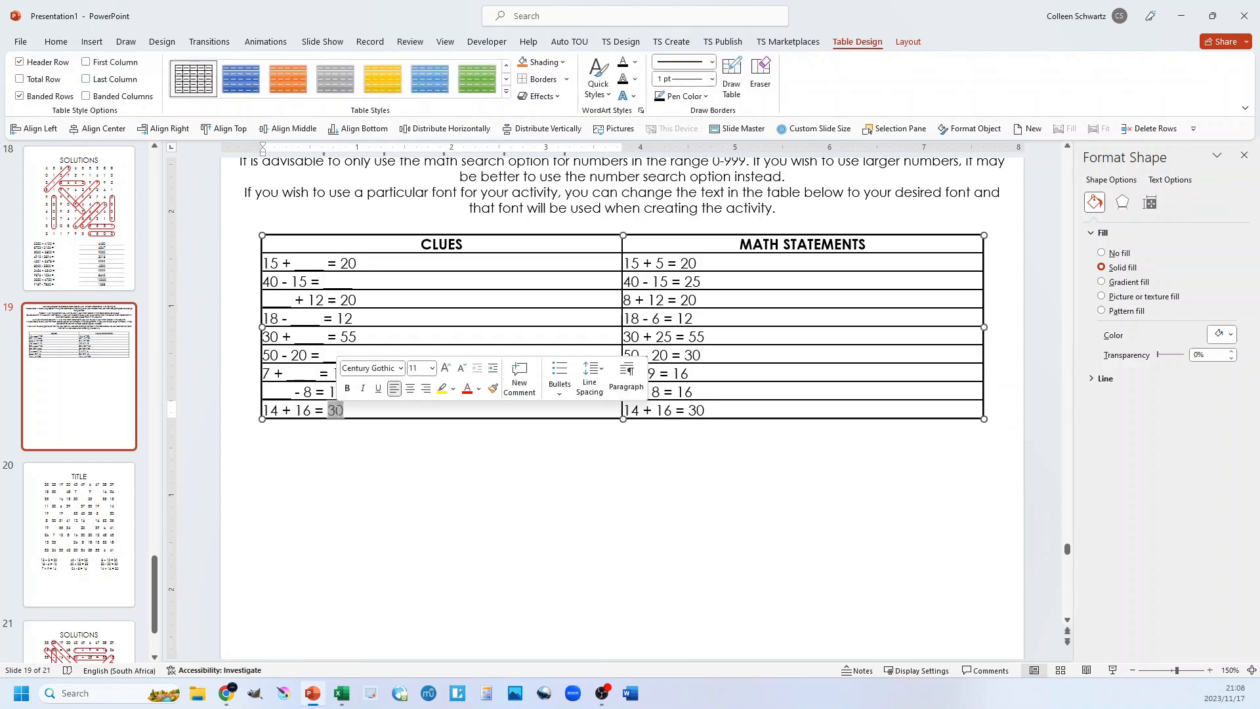
pyautogui.write('____')
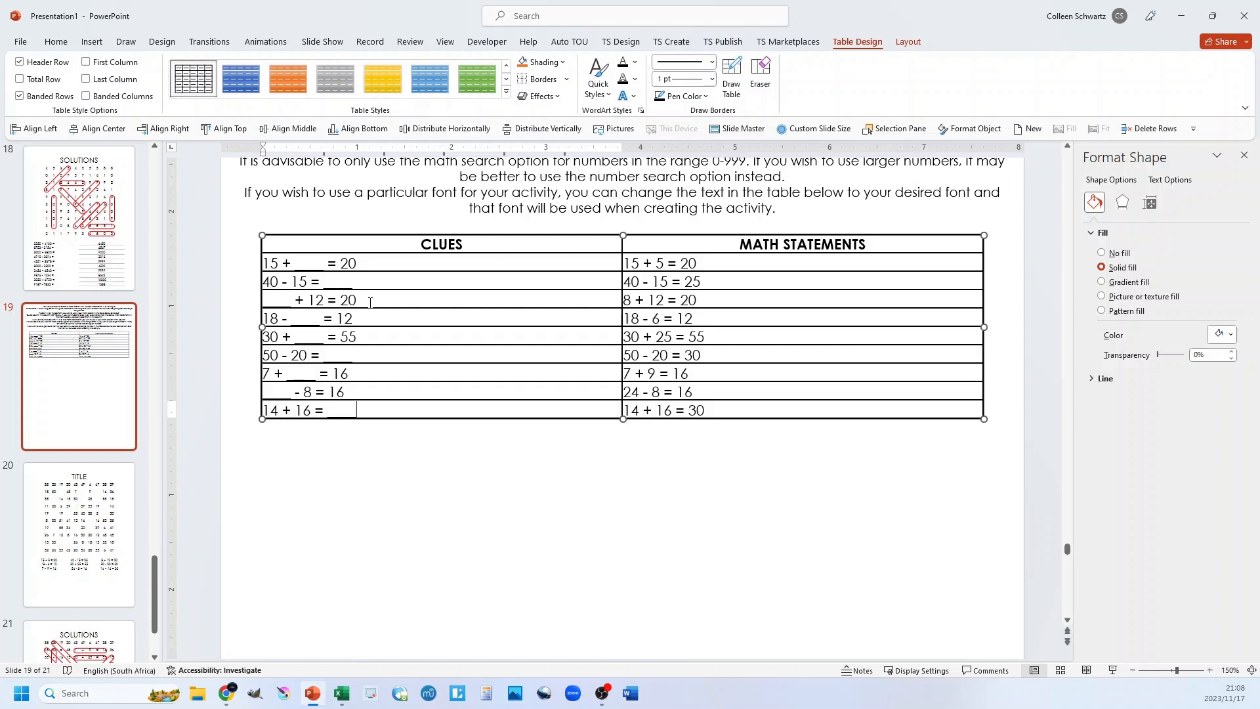
# Generate a math search from the table with fill-in-the-blank clues, keeping the operation and equal signs shown, and review its puzzle slide.
pyautogui.keyDown('ctrl'); pyautogui.scroll(-5, 522, 447); pyautogui.keyUp('ctrl')
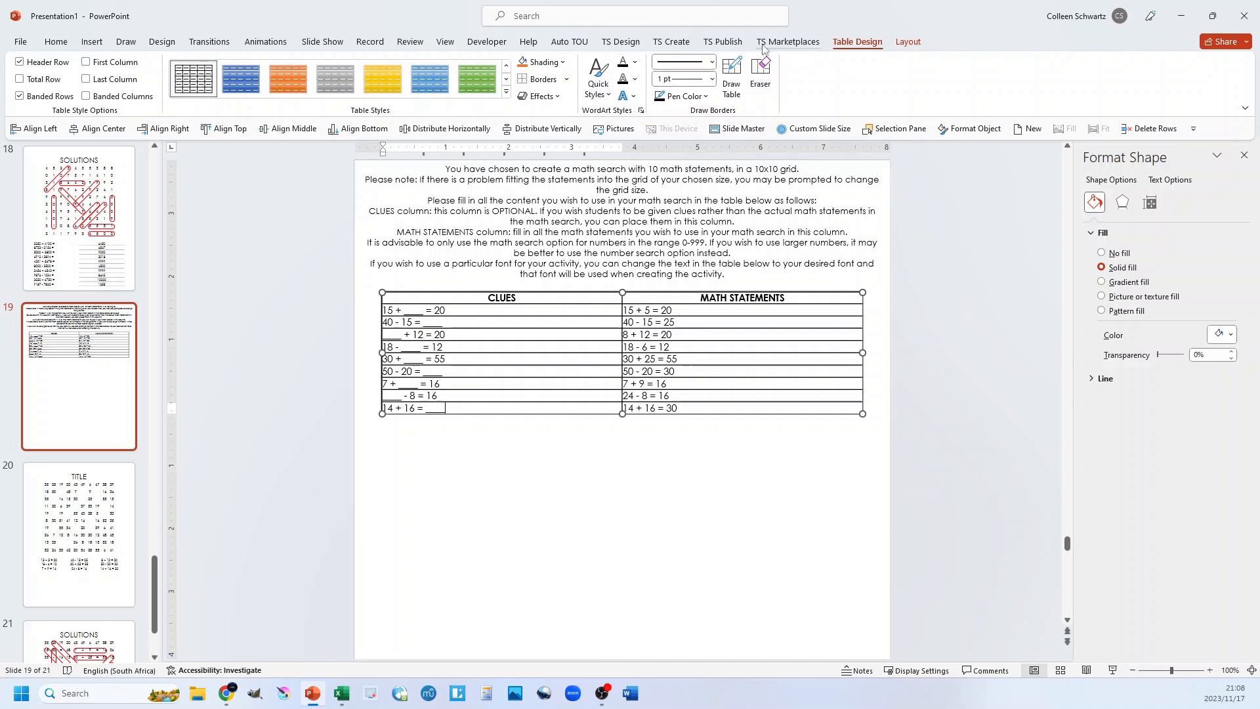
pyautogui.click(676, 43)
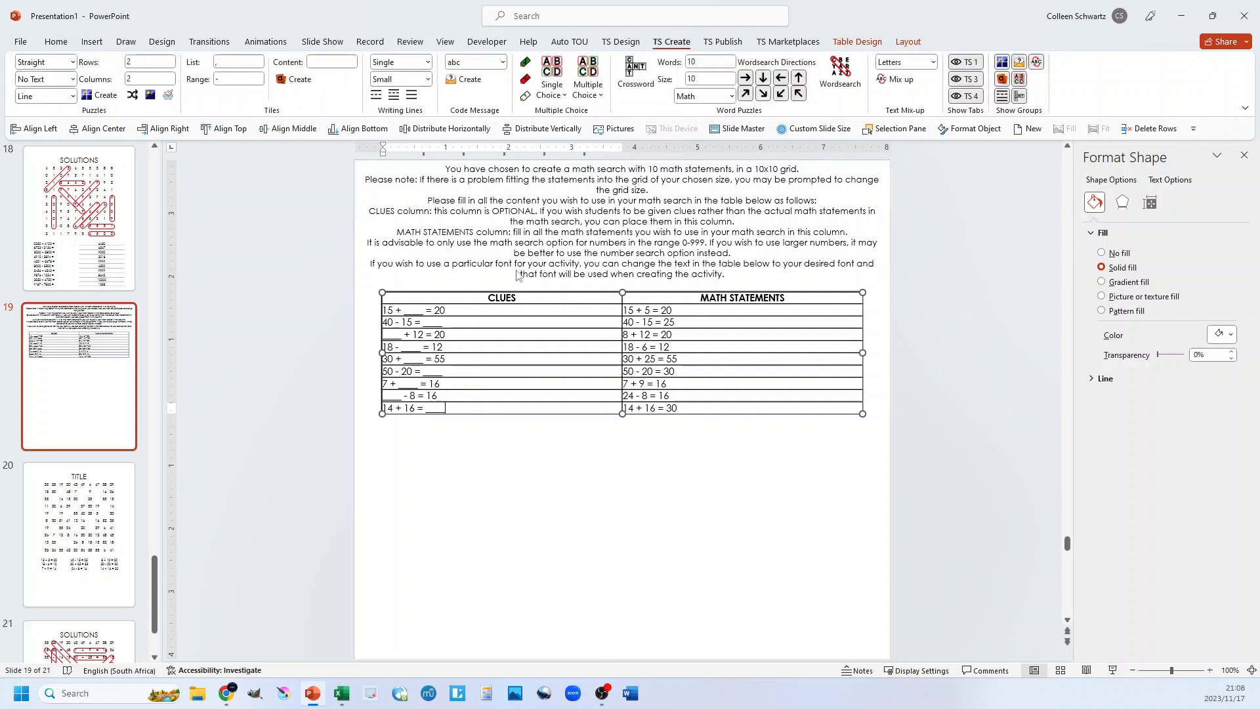
pyautogui.click(843, 73)
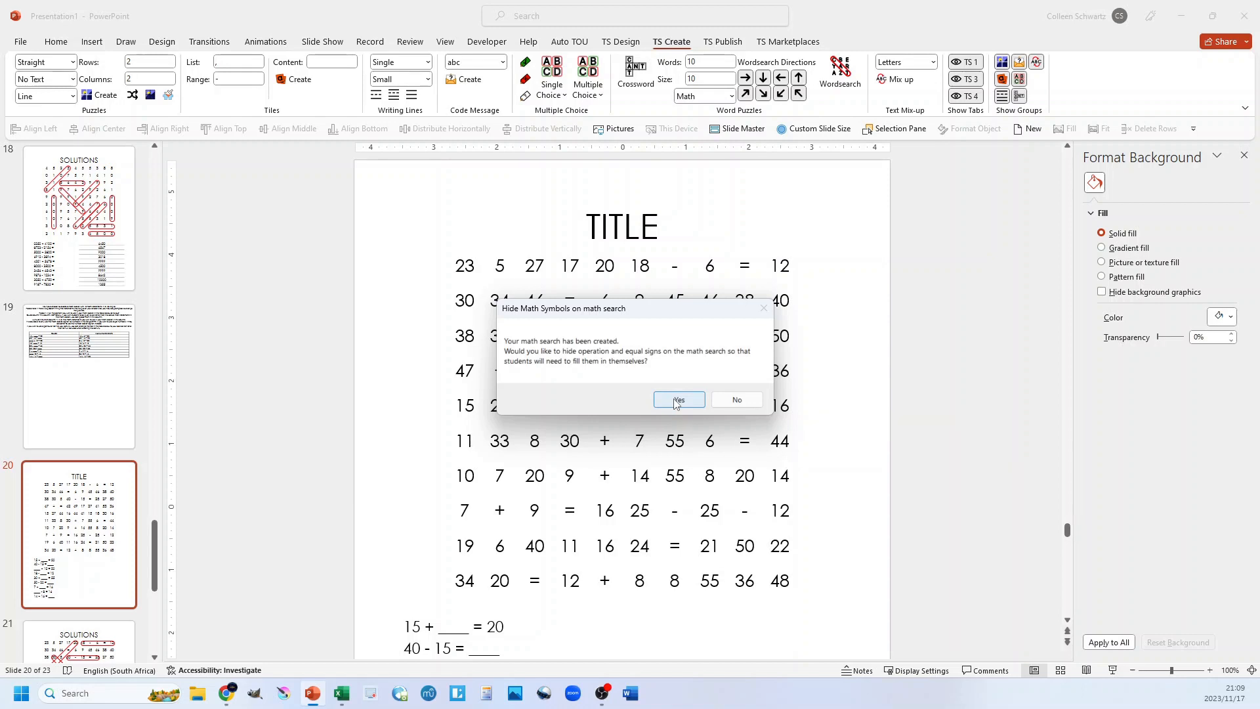
pyautogui.click(737, 400)
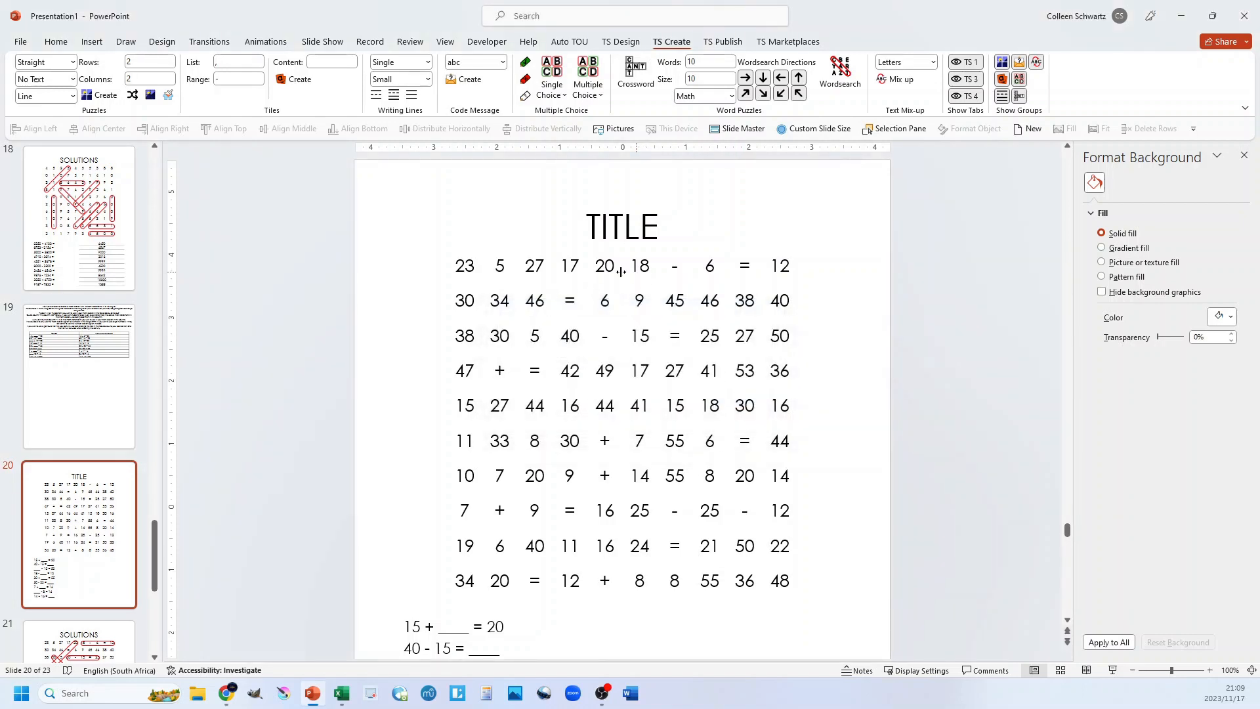
pyautogui.scroll(-5, 797, 407)
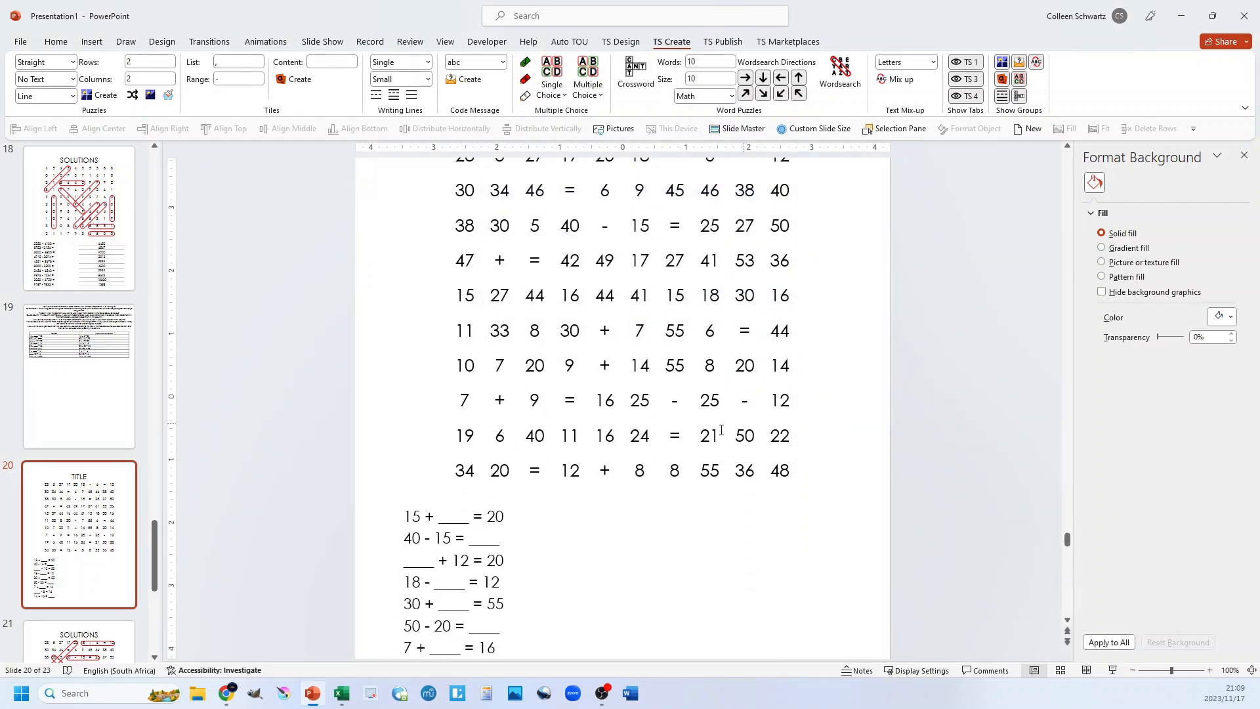
pyautogui.keyDown('ctrl'); pyautogui.scroll(-3, 616, 430); pyautogui.keyUp('ctrl')
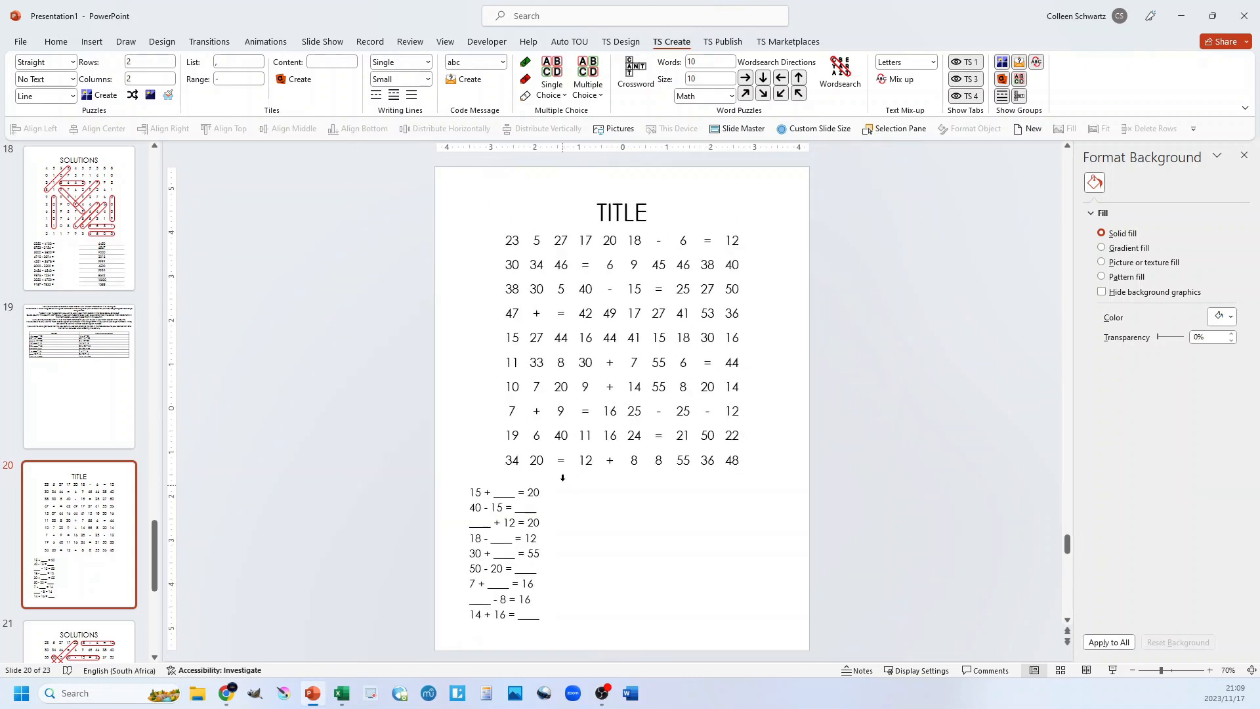